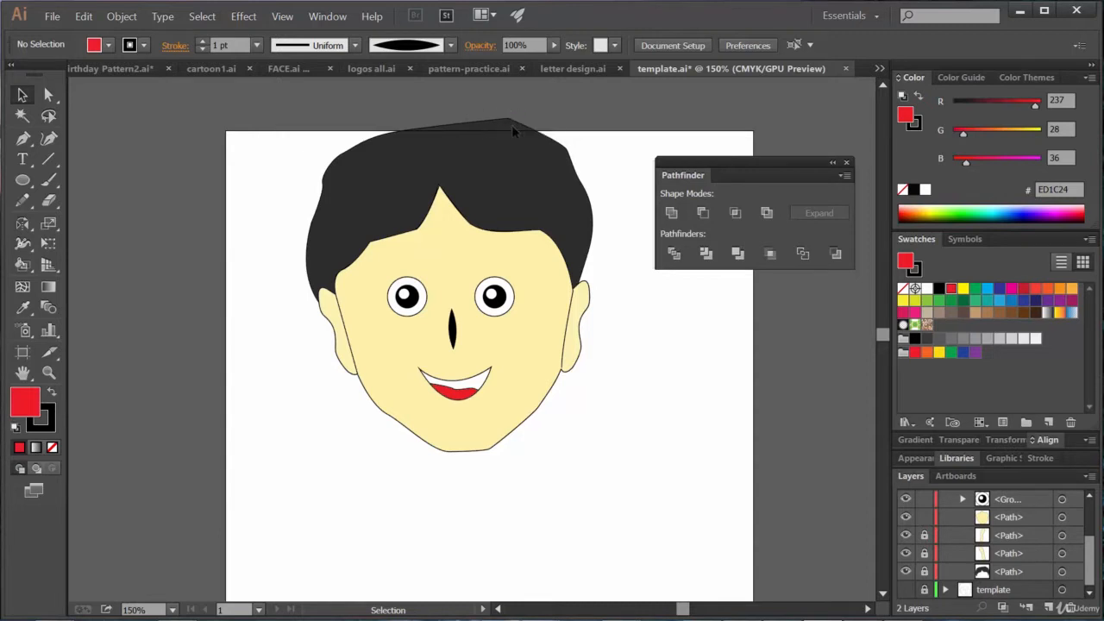
- Examine the paths in the layer list, toggling the visibility of the face and hair paths to identify them
scroll(1098, 561, "up", 2)
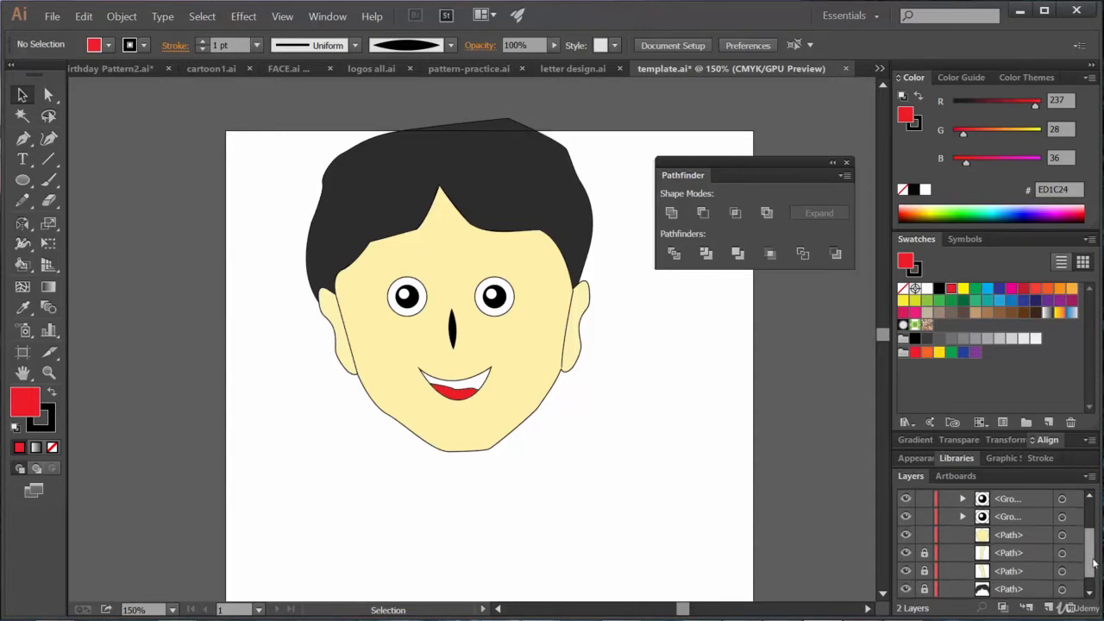
scroll(1098, 561, "down", 2)
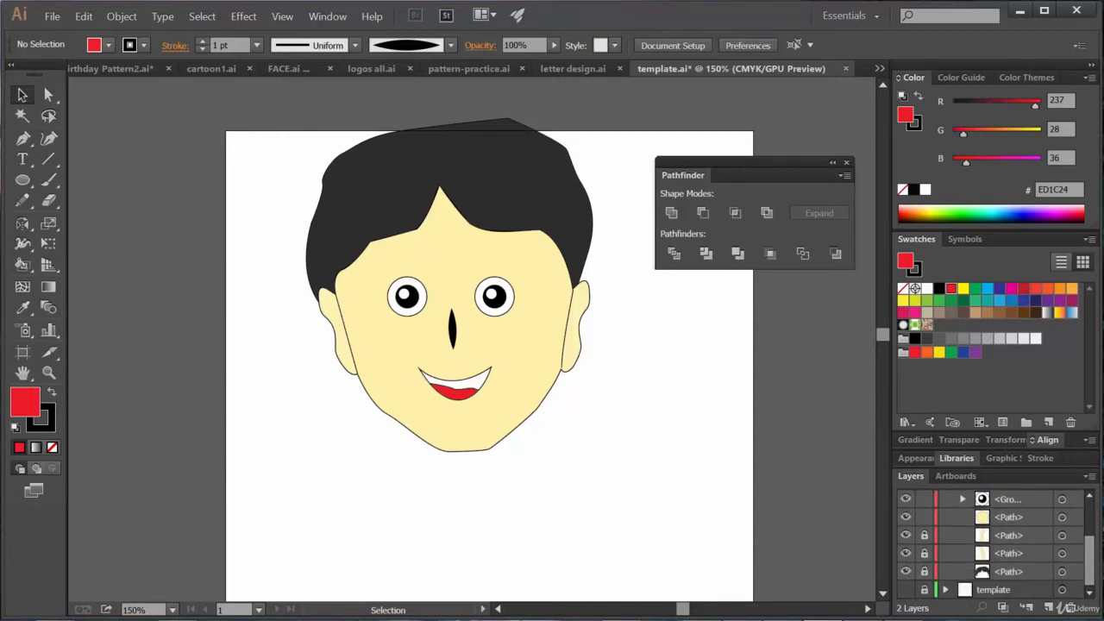
scroll(1098, 570, "up", 3)
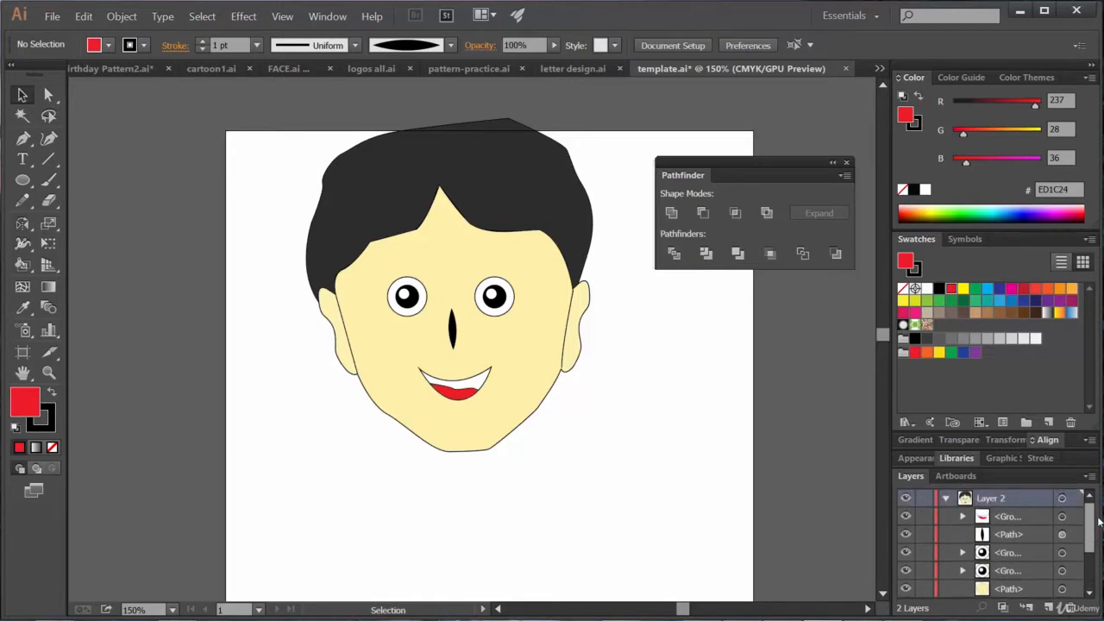
scroll(1101, 562, "down", 2)
scroll(1101, 563, "down", 1)
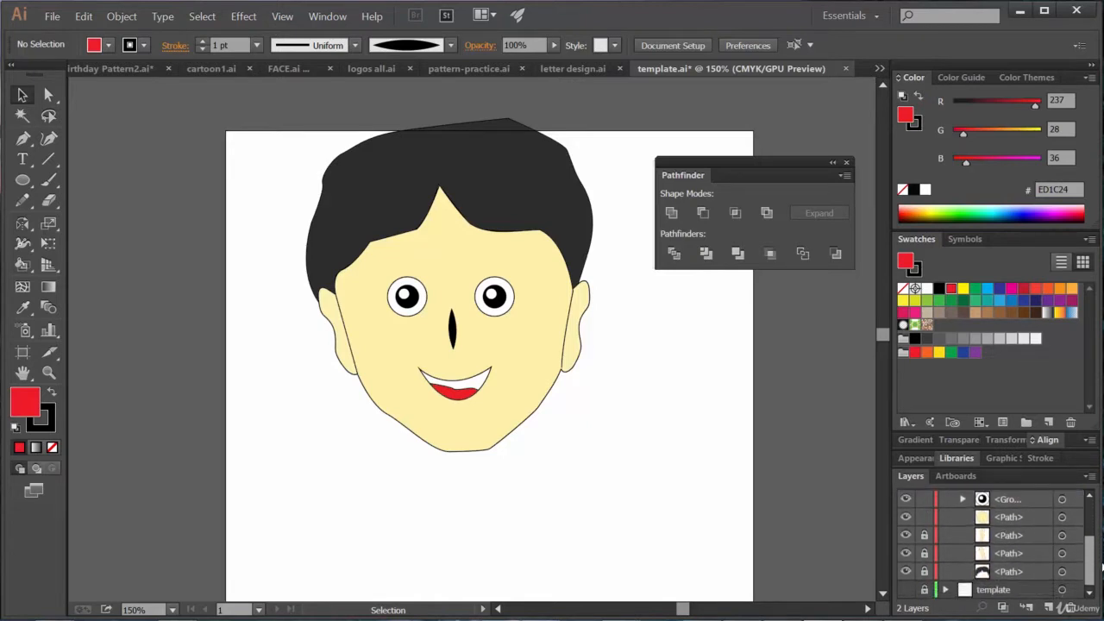
left_click(906, 518)
left_click(907, 518)
left_click(906, 573)
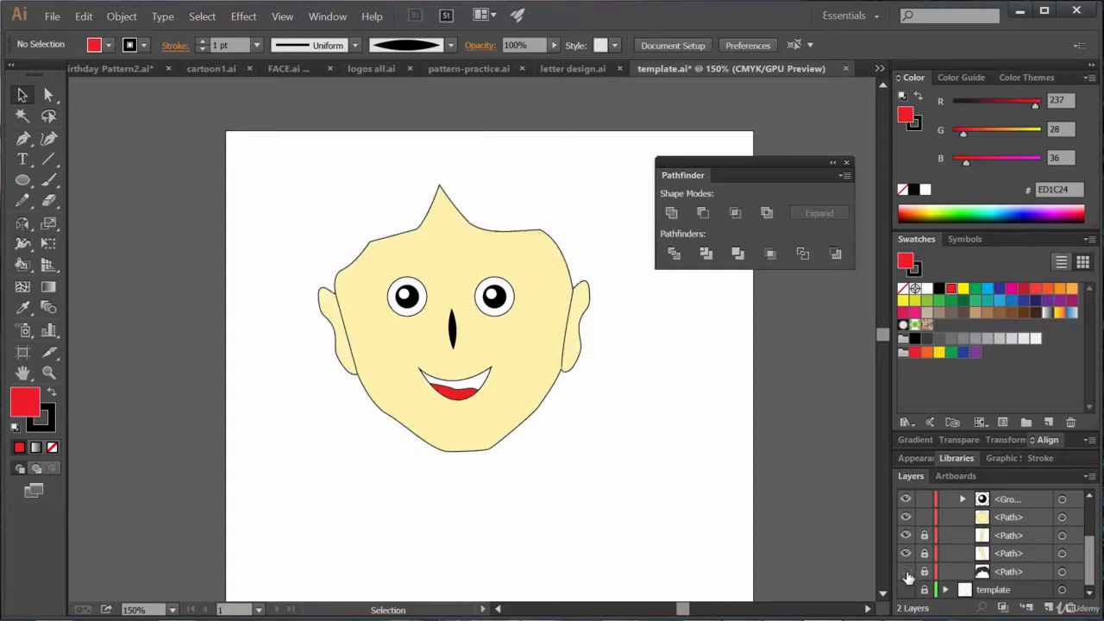
left_click(906, 573)
left_click(906, 573)
left_click(906, 573)
- Unlock the two ear paths and the hair path
key("a")
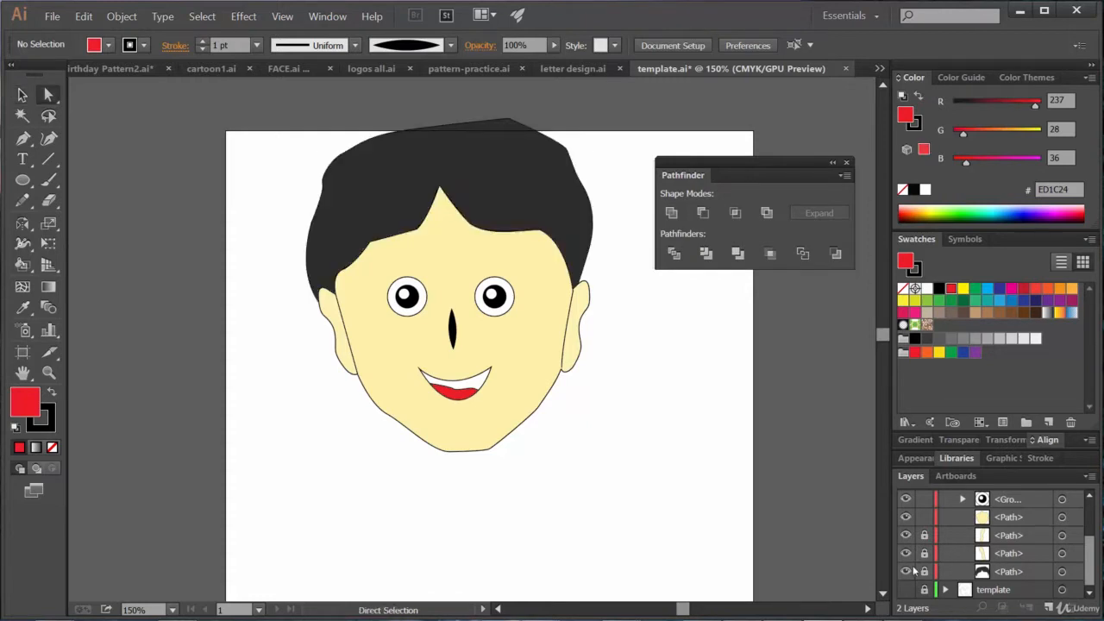
left_click_drag(925, 537, 930, 591)
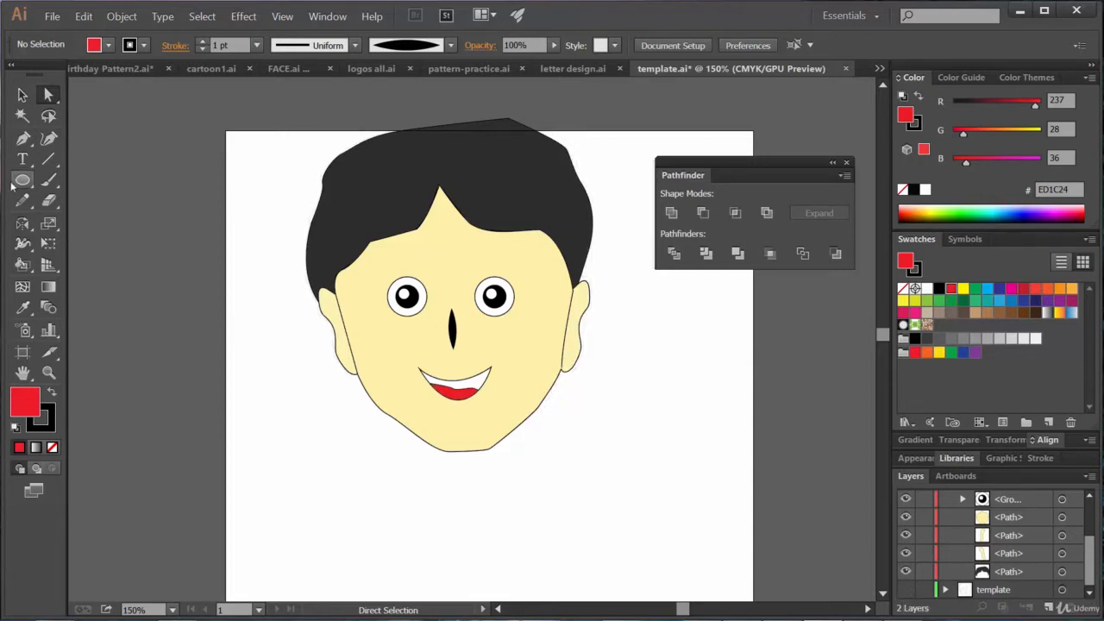
- Draw a red rectangle about 612 by 382 pt from the artboard's upper-left corner, spanning its full width and covering the hair
left_click_drag(23, 179, 82, 179)
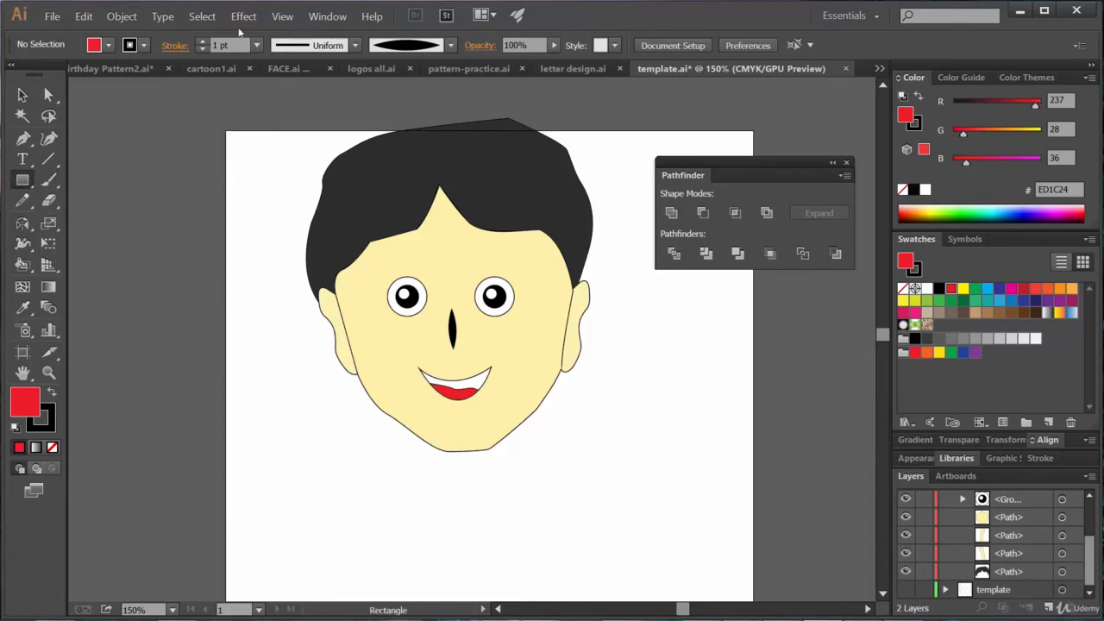
left_click(284, 17)
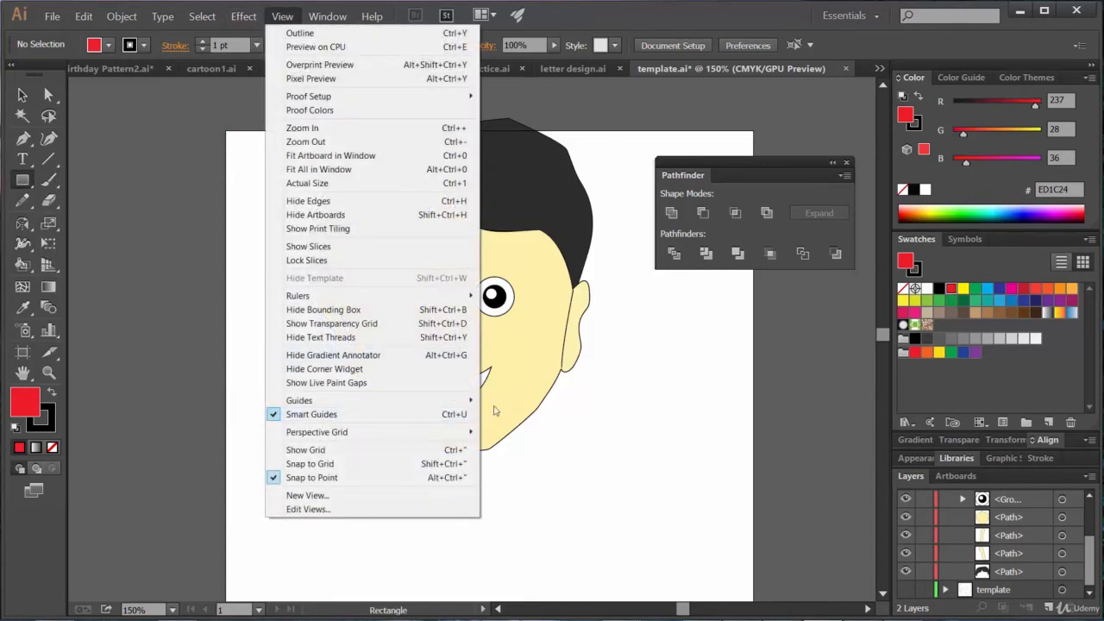
left_click(458, 415)
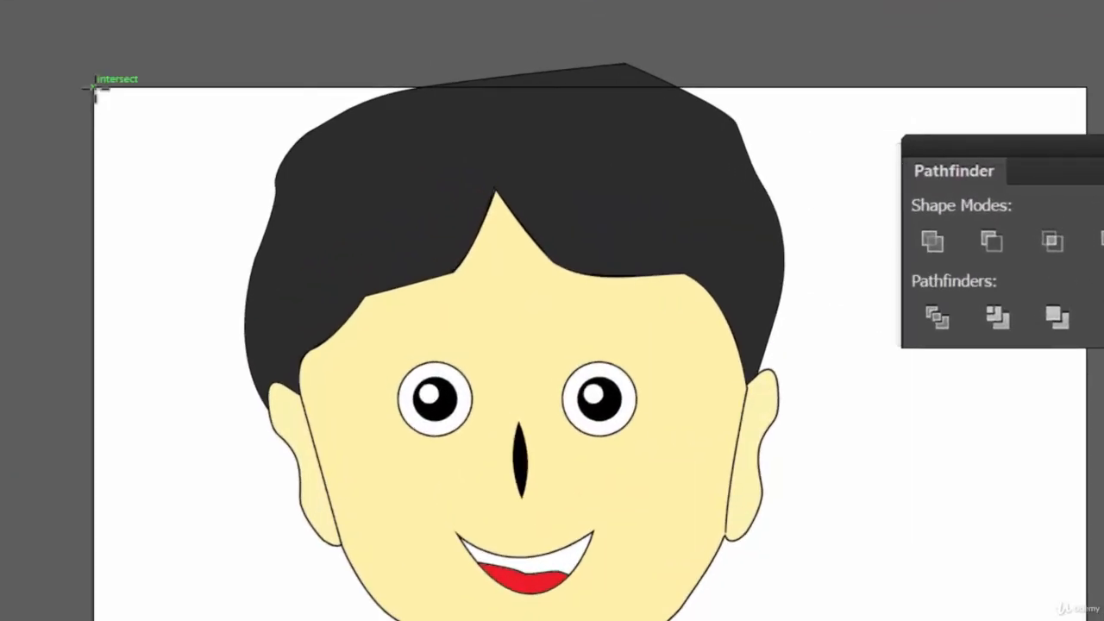
left_click_drag(95, 89, 1085, 620)
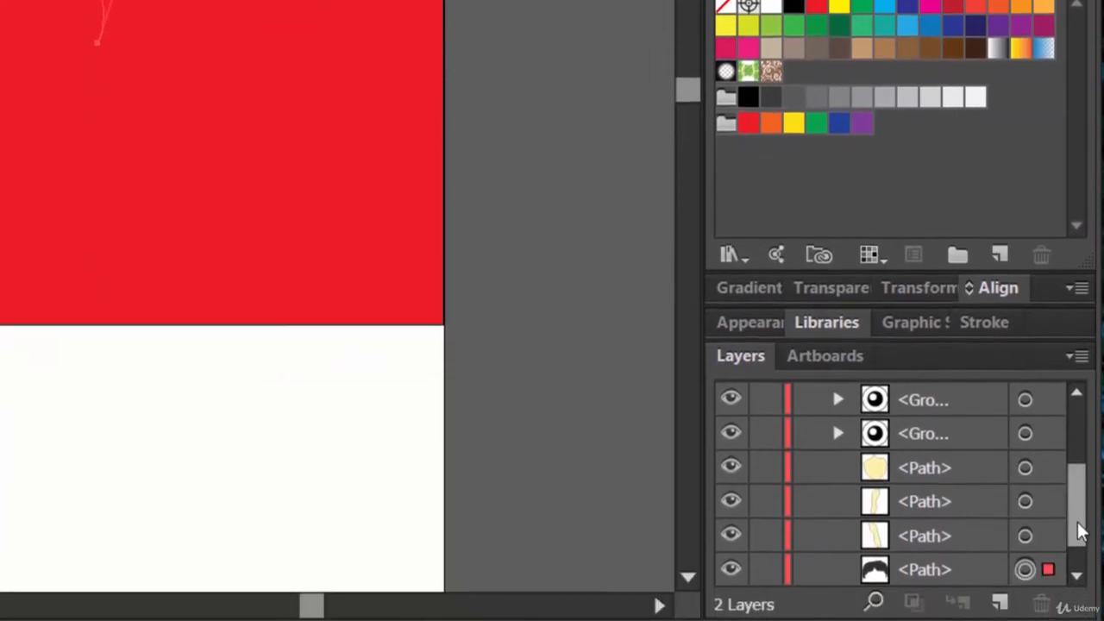
- Select the hair path and the red rectangle together and split them with the Pathfinder Divide operation
left_click_drag(1075, 580, 1073, 474)
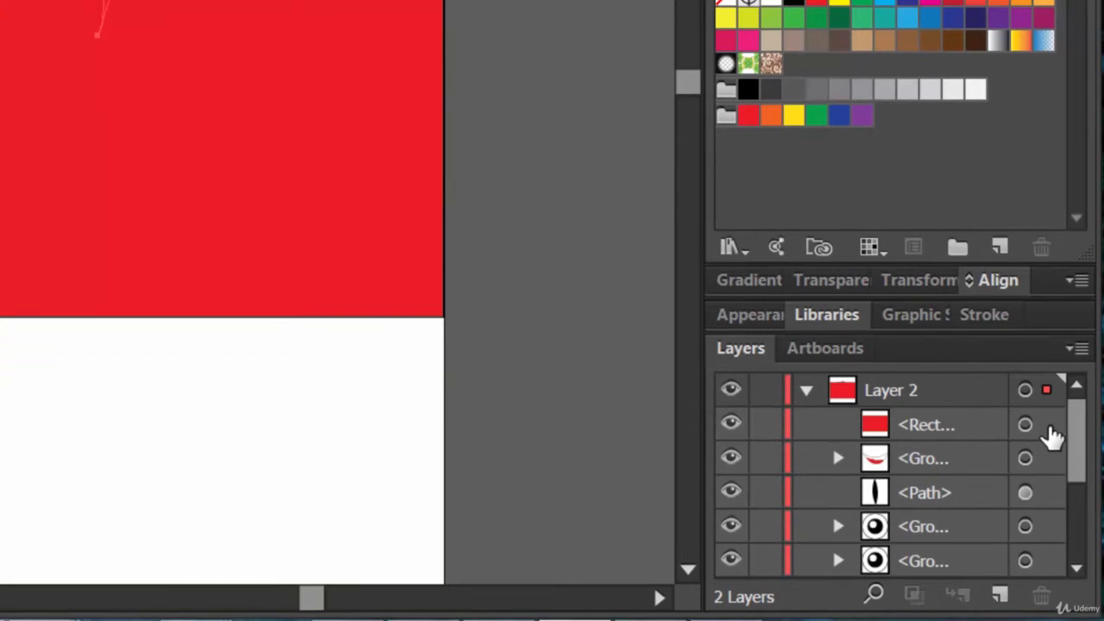
left_click(1048, 427)
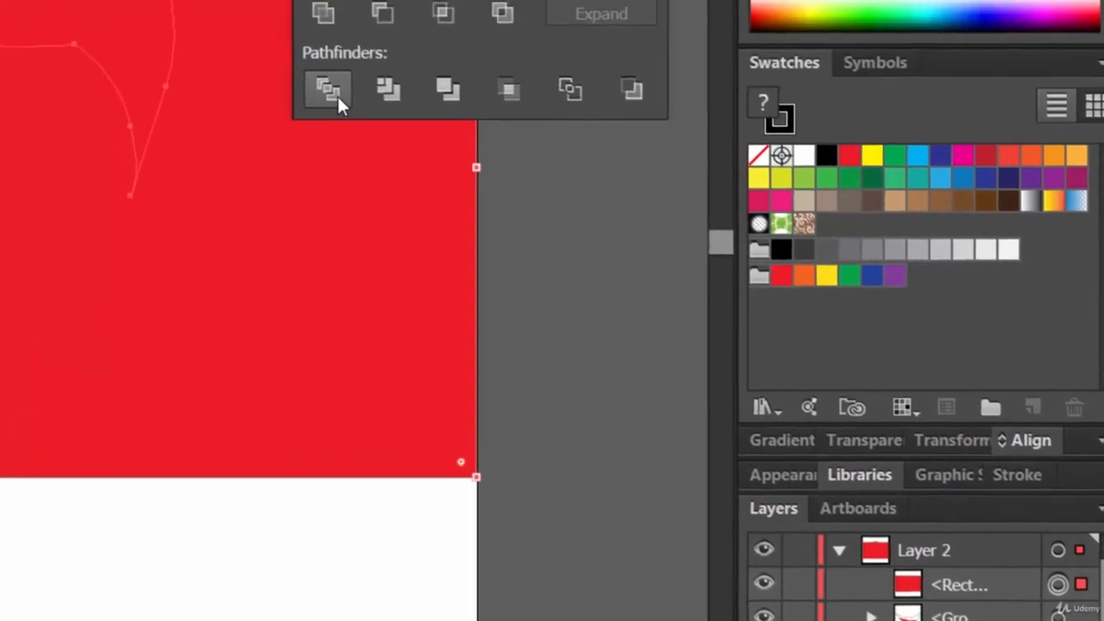
left_click(337, 96)
key("m")
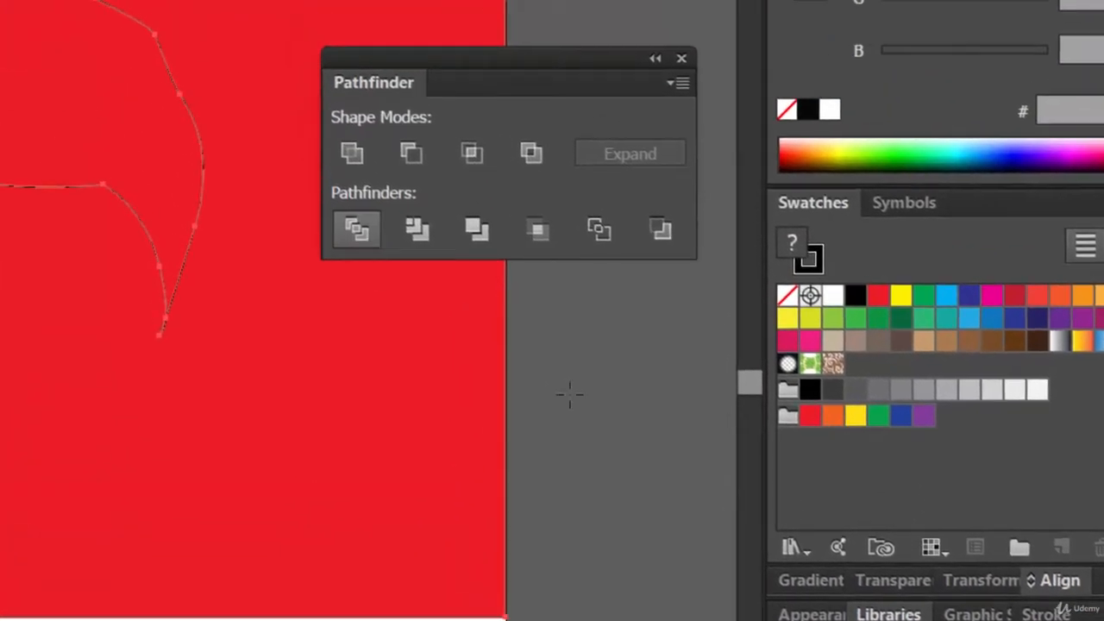
left_click(661, 451)
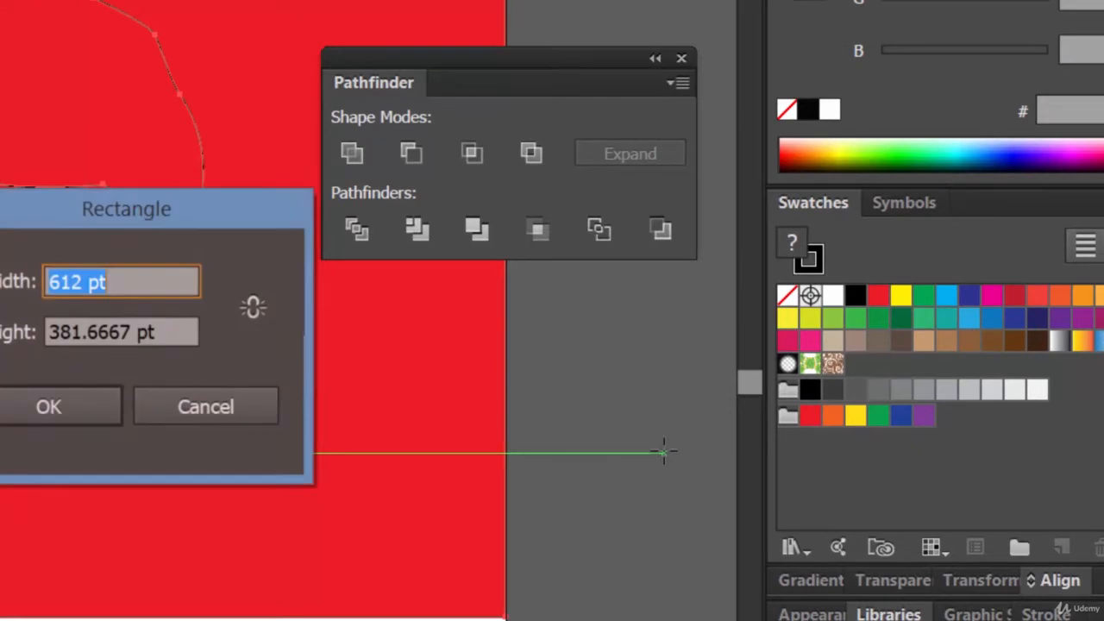
left_click(207, 407)
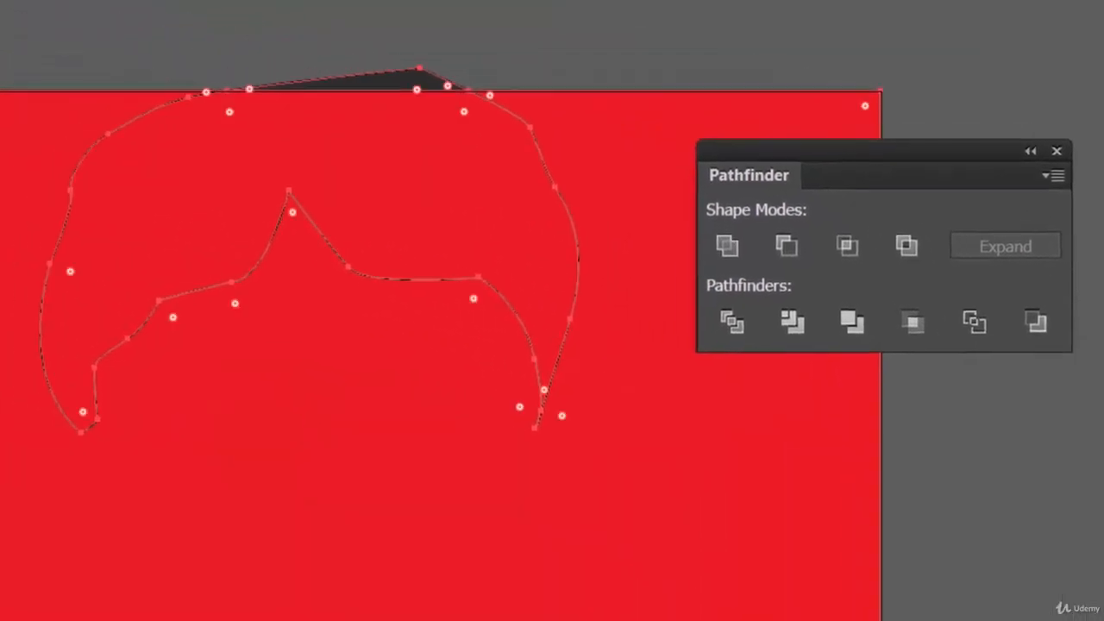
- Delete the red rectangle piece surrounding the hair and the dark hair sliver extending above the artboard
key("ctrl+shift+a")
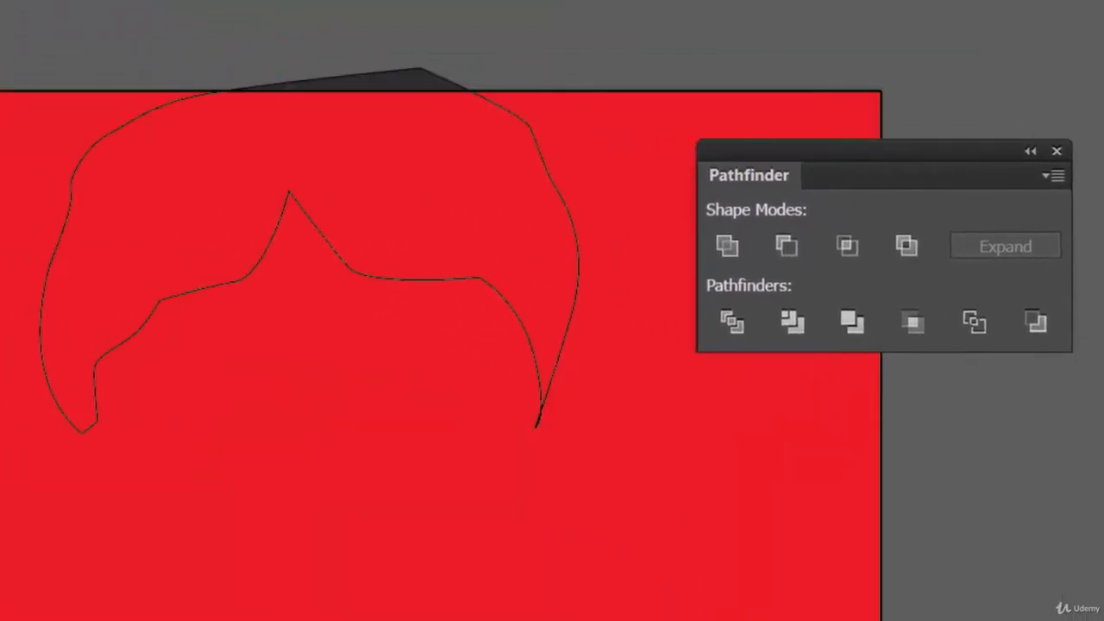
key("ctrl+a")
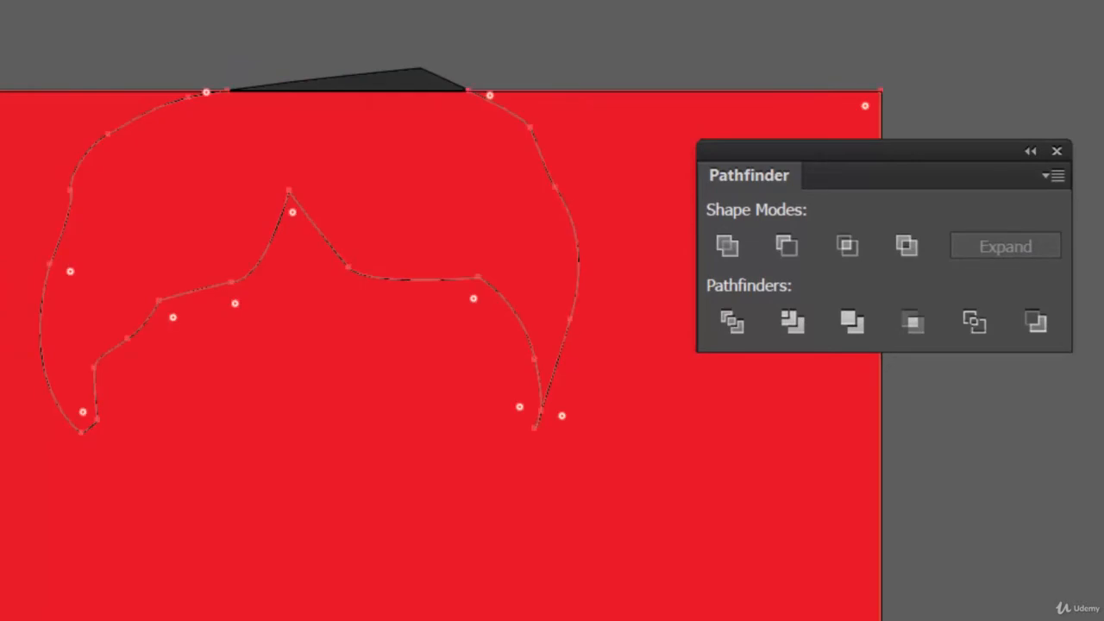
key("Delete")
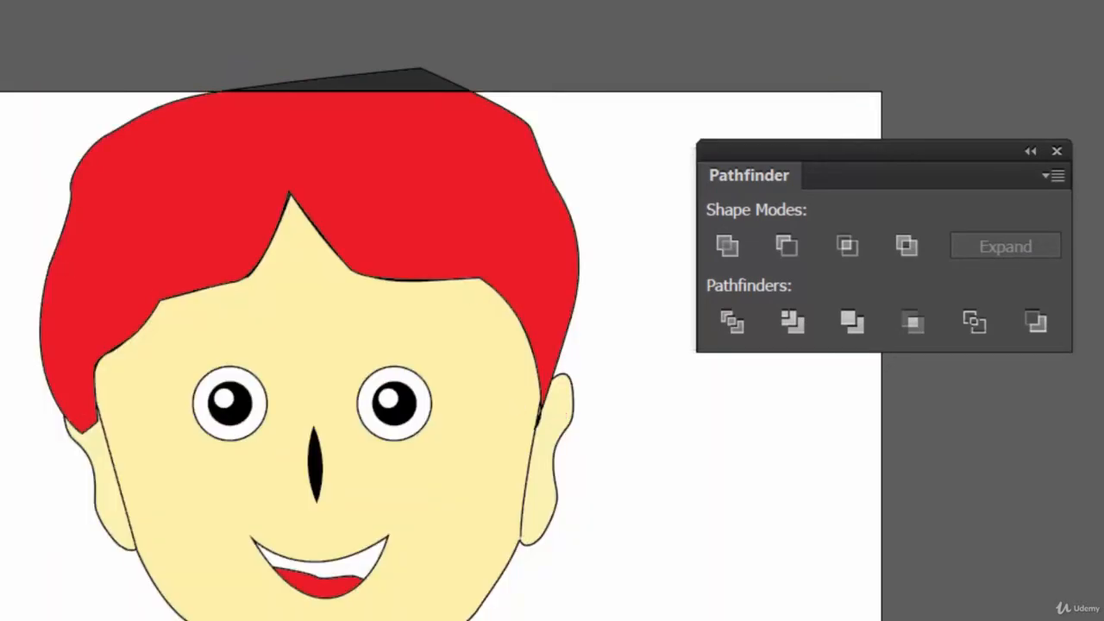
left_click(402, 81)
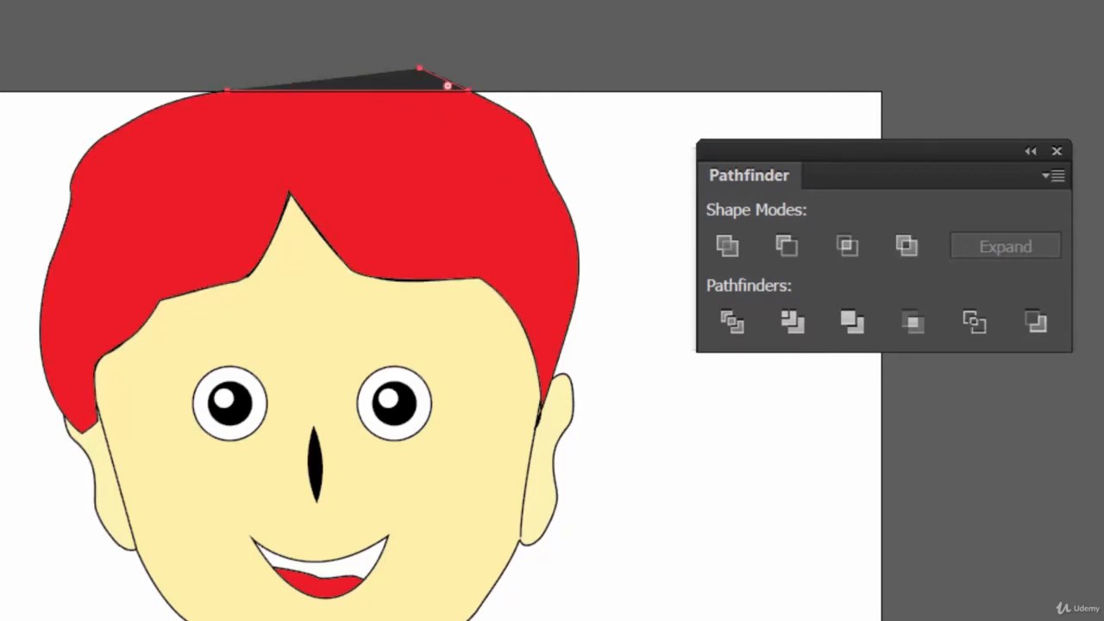
key("v")
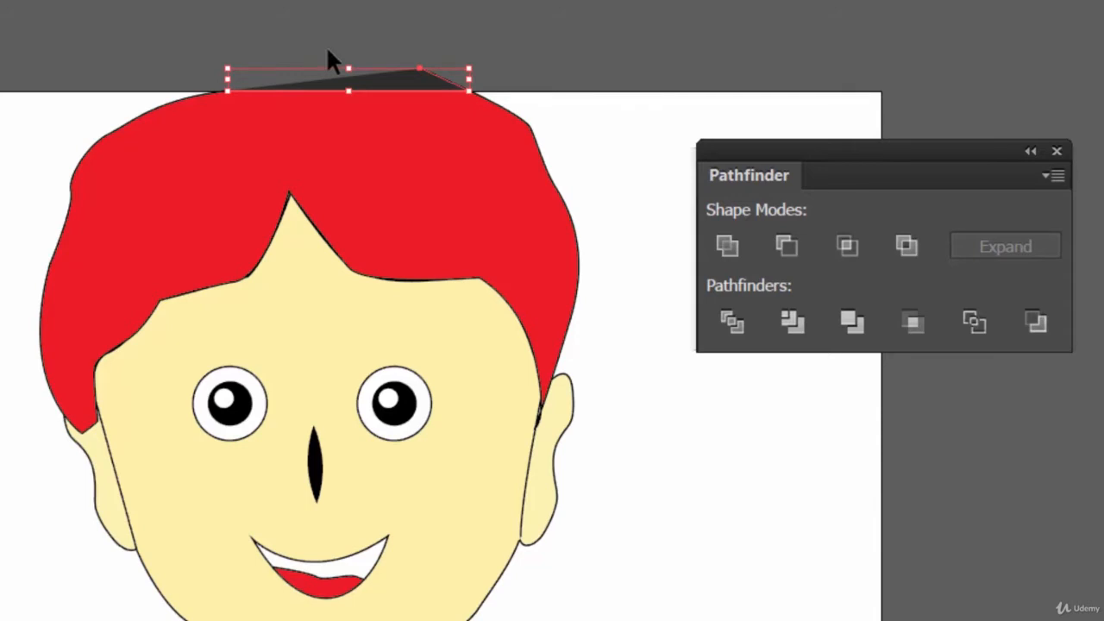
key("Delete")
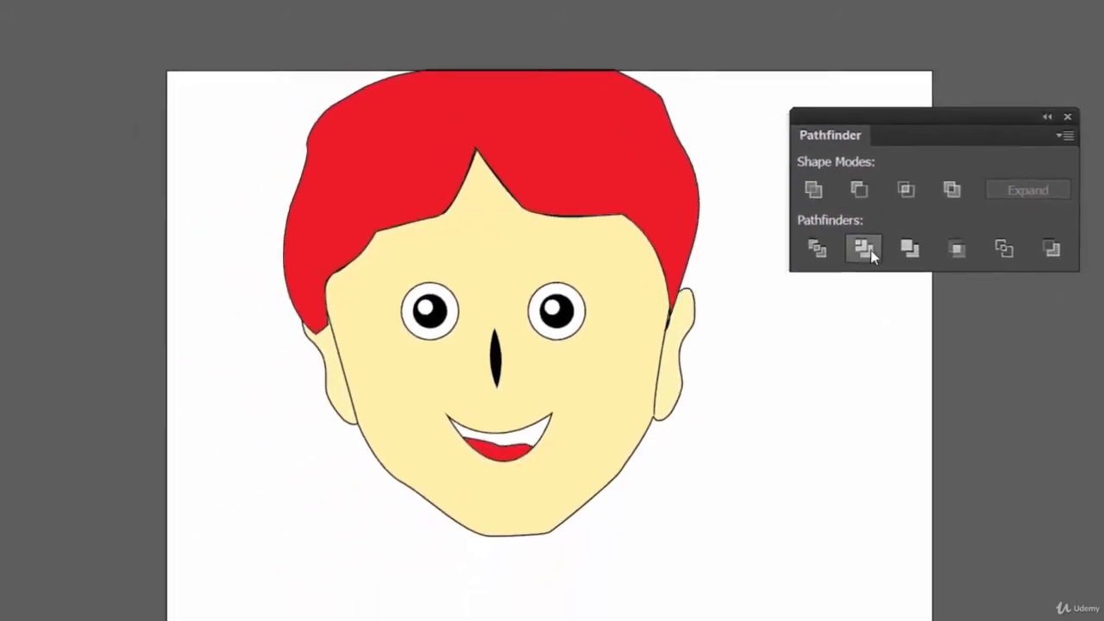
- Fill the trimmed hair shape with a dark grey swatch
left_click(863, 248)
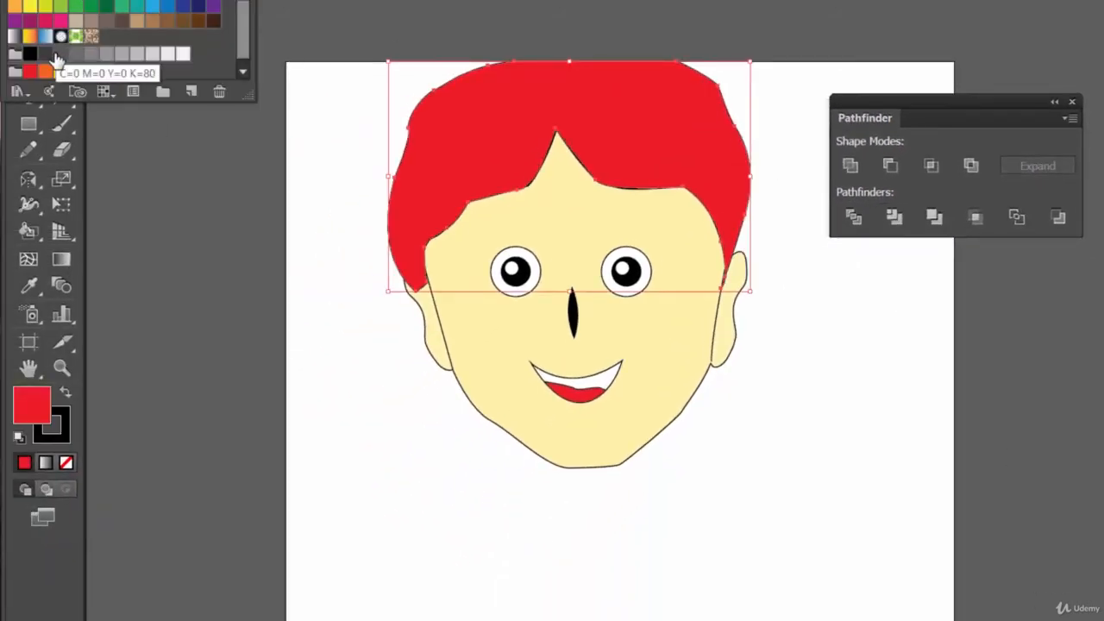
left_click(46, 54)
left_click(877, 422)
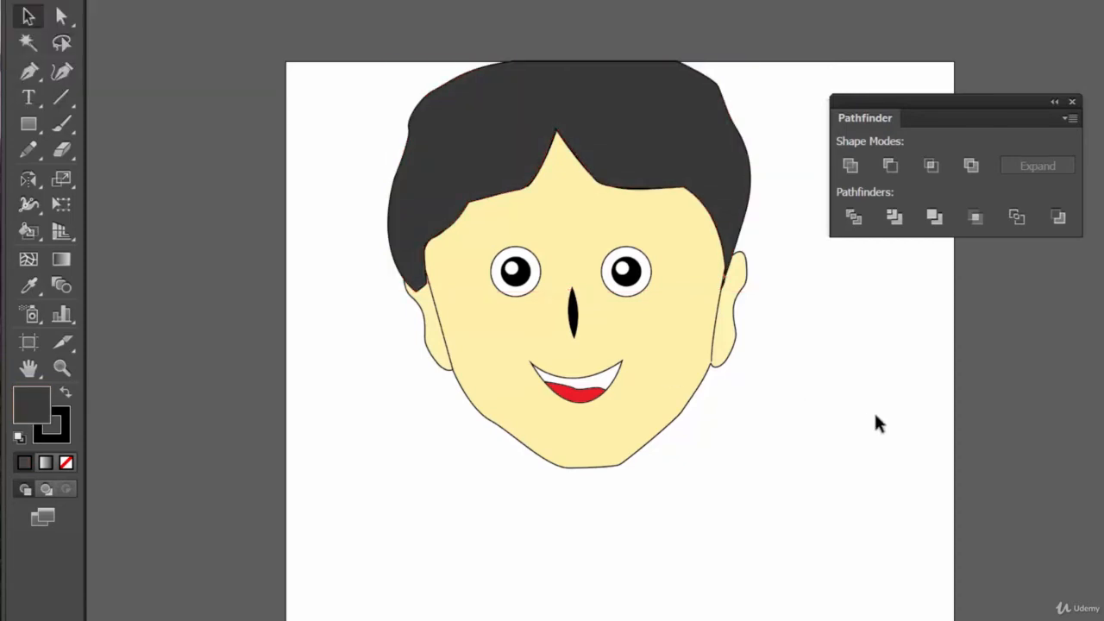
- Change the hair shape's fill to black
left_click(31, 56)
left_click(566, 116)
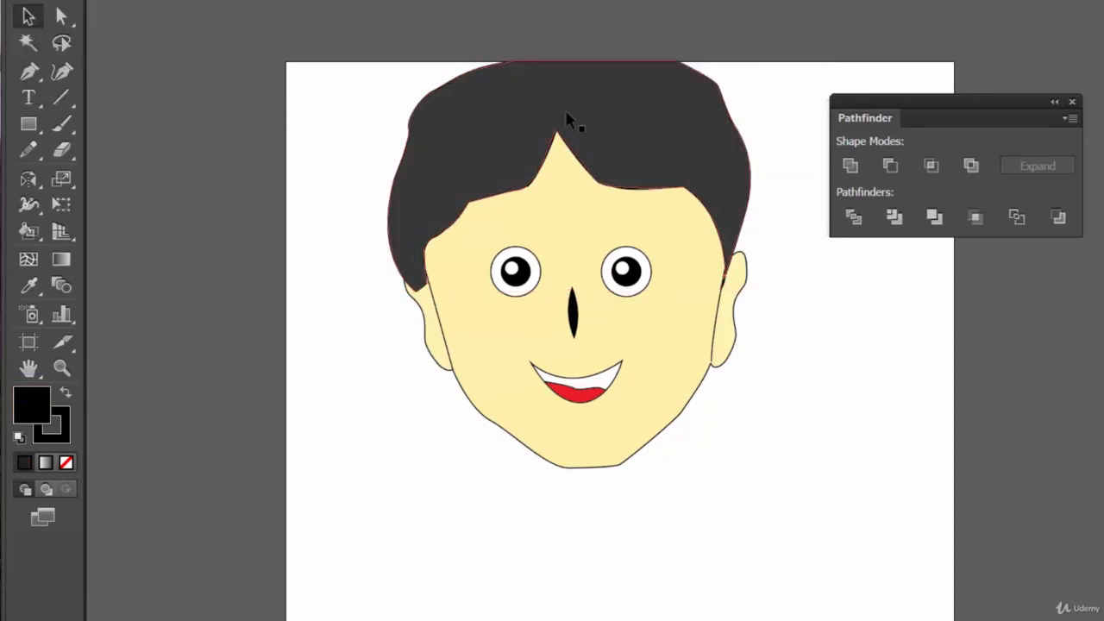
left_click(30, 54)
left_click(808, 355)
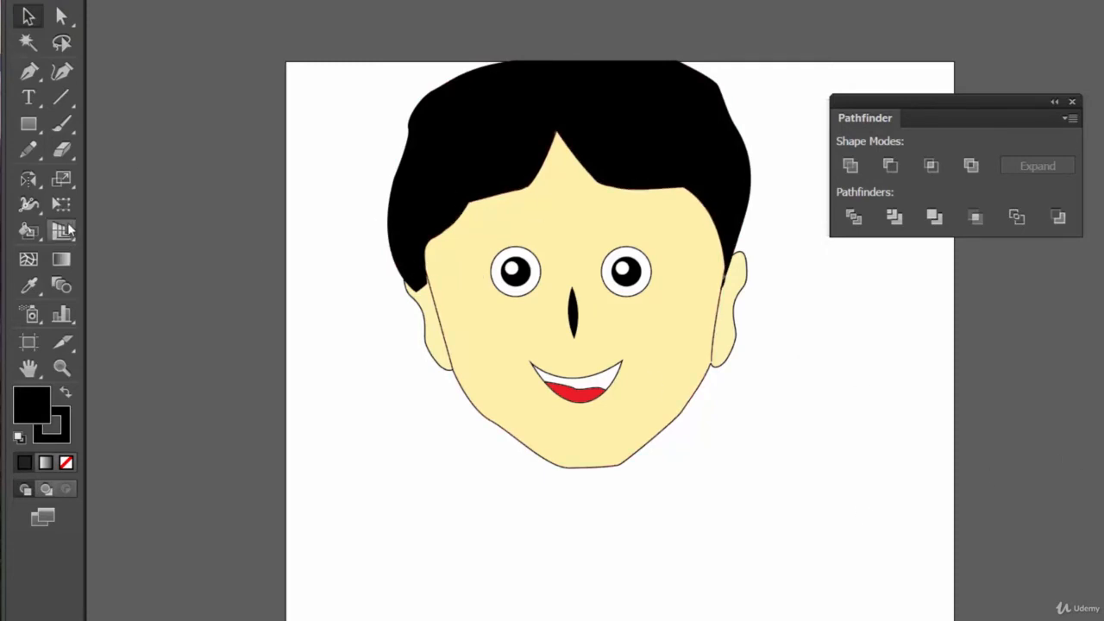
- Try to reshape the lower tip of the hair over the ear on the face's left side
left_click(61, 16)
left_click(426, 290)
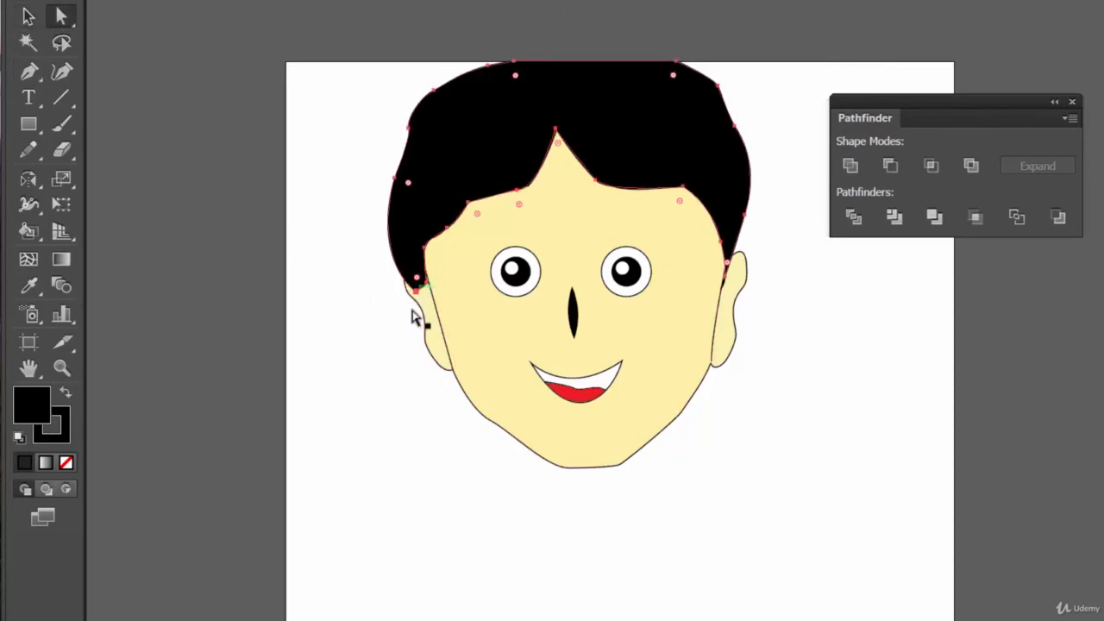
key("ctrl+plus")
key("ctrl+plus")
key("ctrl+plus")
key("space")
left_click_drag(220, 340, 544, 579)
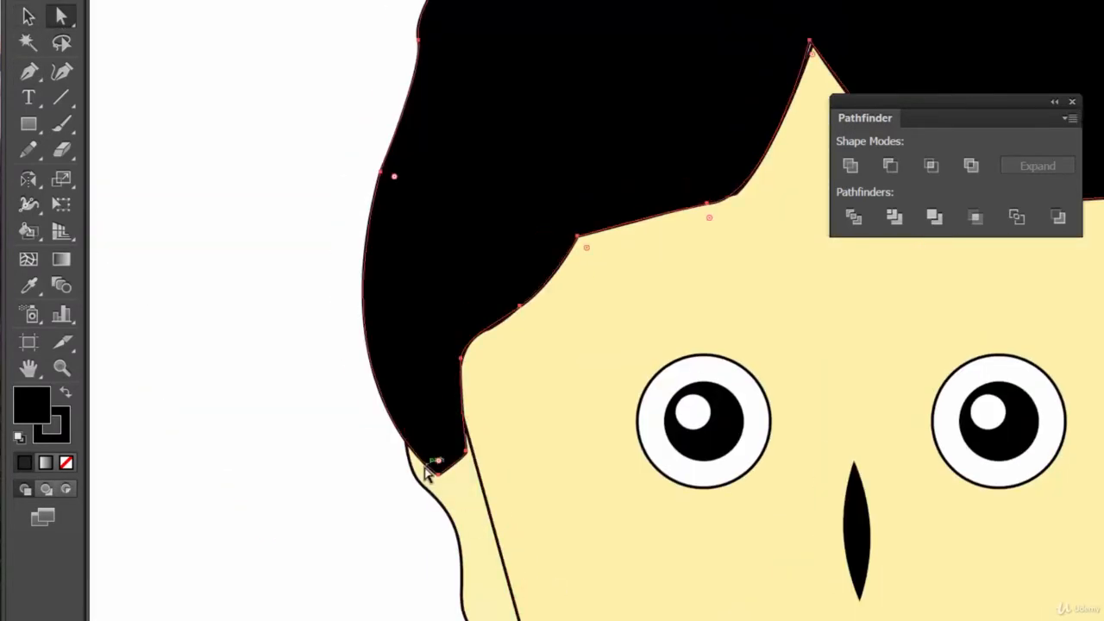
left_click_drag(438, 475, 453, 482)
key("ctrl+z")
left_click_drag(432, 439, 447, 459)
key("ctrl+z")
key("ctrl+shift+a")
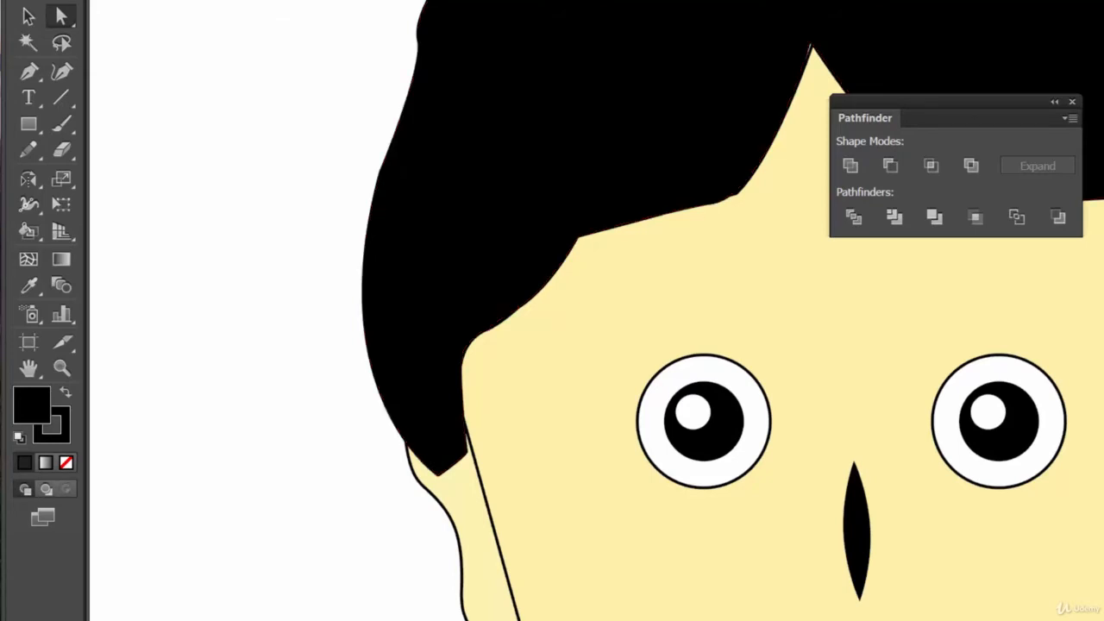
- Move the hair's lower tip anchor over the left-side ear down and inward onto the edge of the face
left_click_drag(447, 473, 477, 518)
left_click_drag(327, 478, 189, 368)
key("ctrl+minus")
key("ctrl+minus")
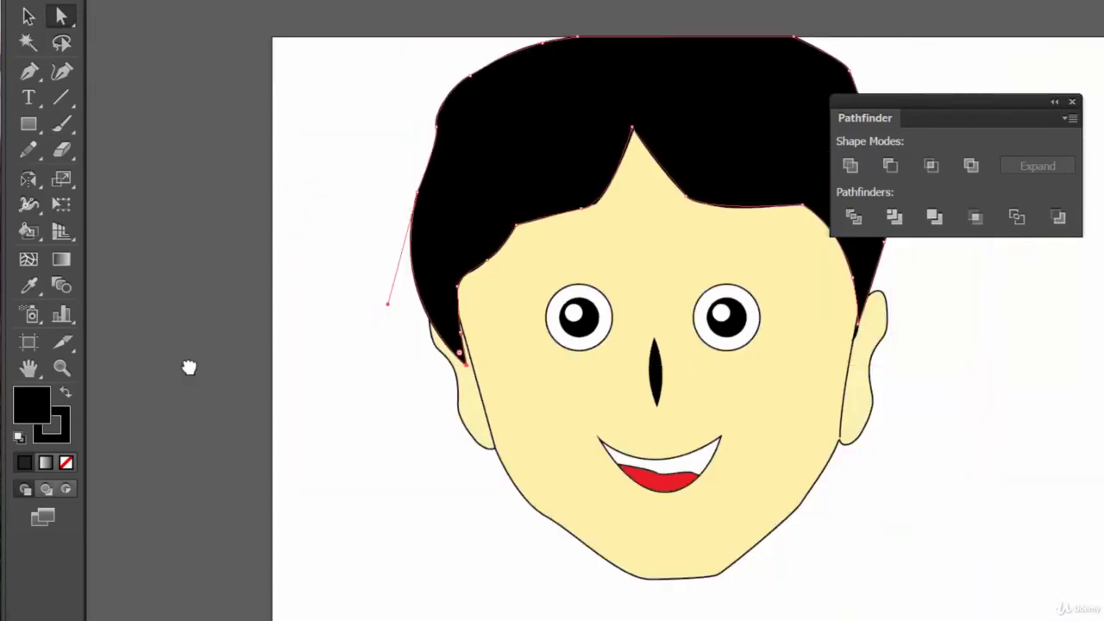
left_click(369, 496)
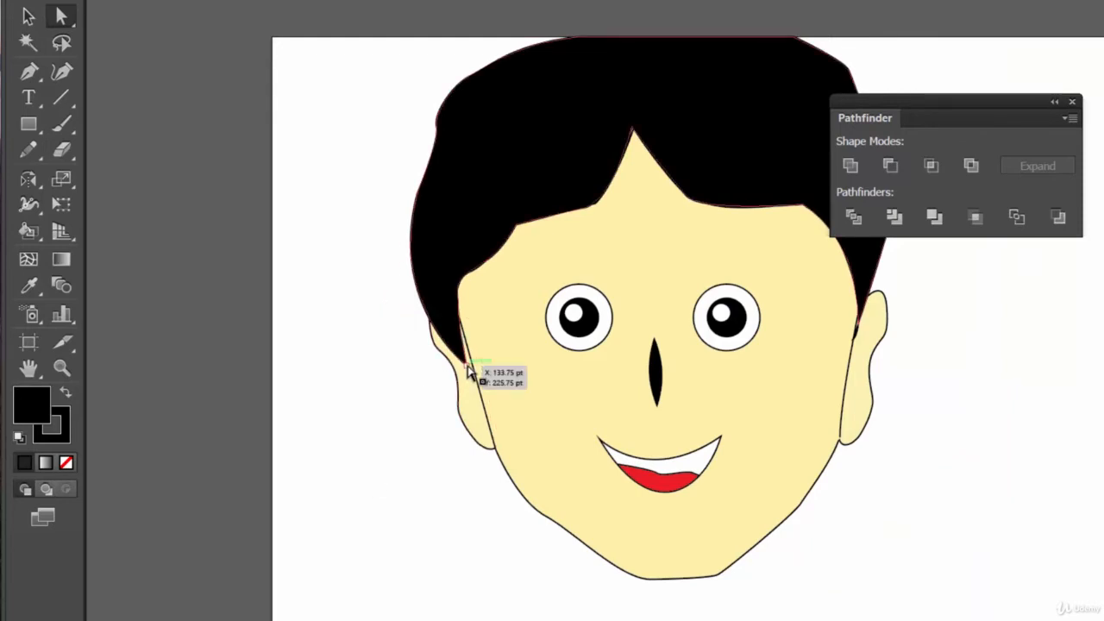
left_click_drag(469, 371, 473, 374)
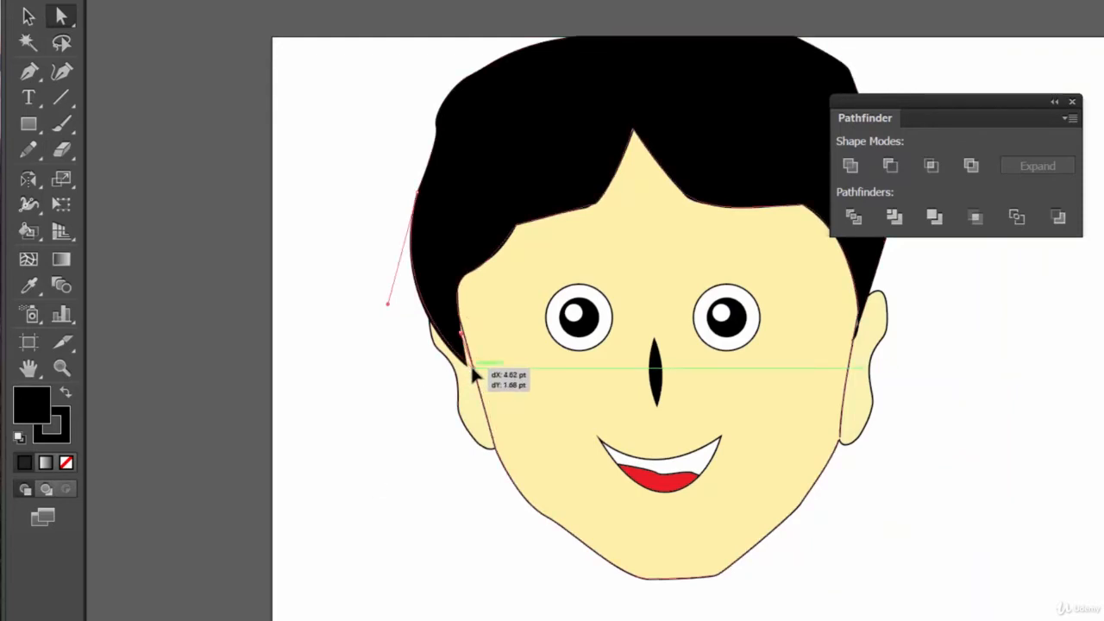
left_click(364, 477)
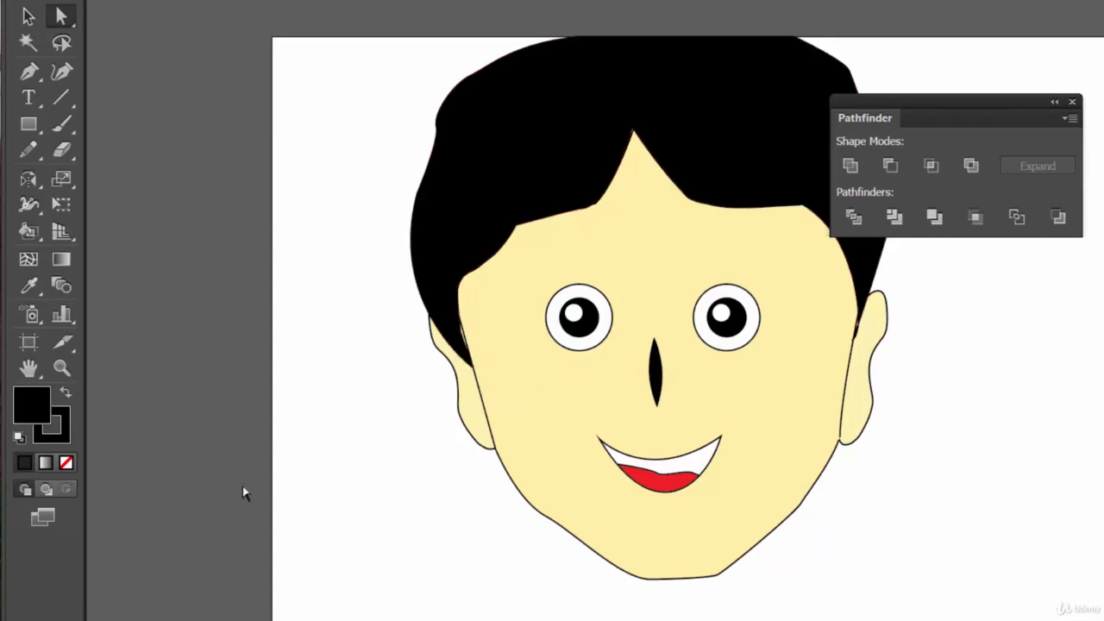
- Nudge the hair's inner-edge anchor beside the left-side ear outward onto the face outline, closing the skin-coloured gap
key("ctrl+equal")
key("ctrl+equal")
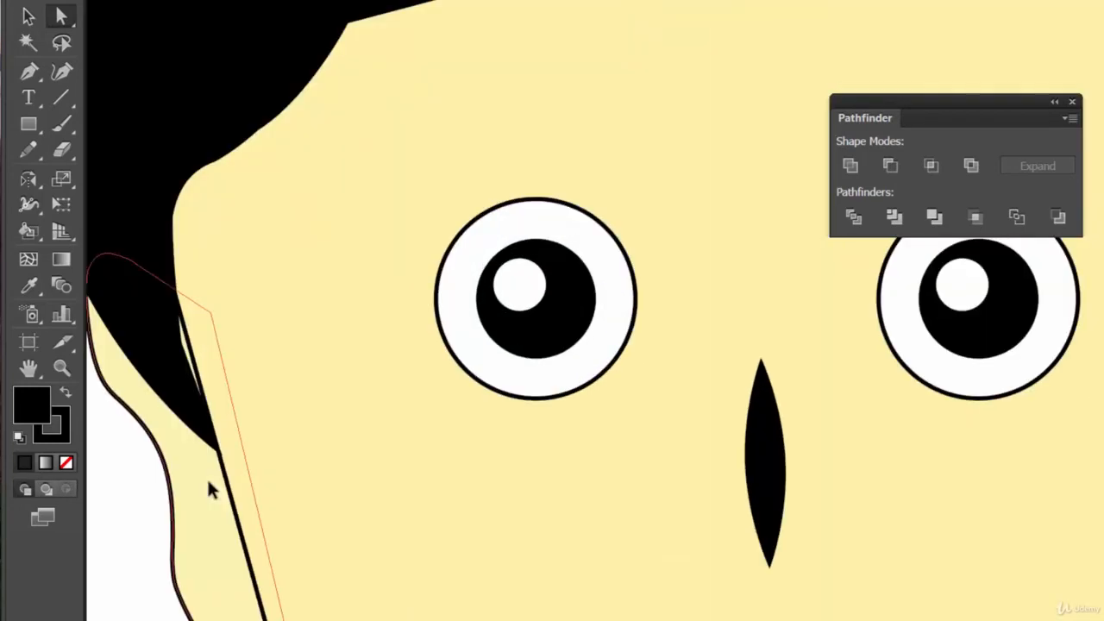
key("space")
left_click_drag(284, 395, 507, 522)
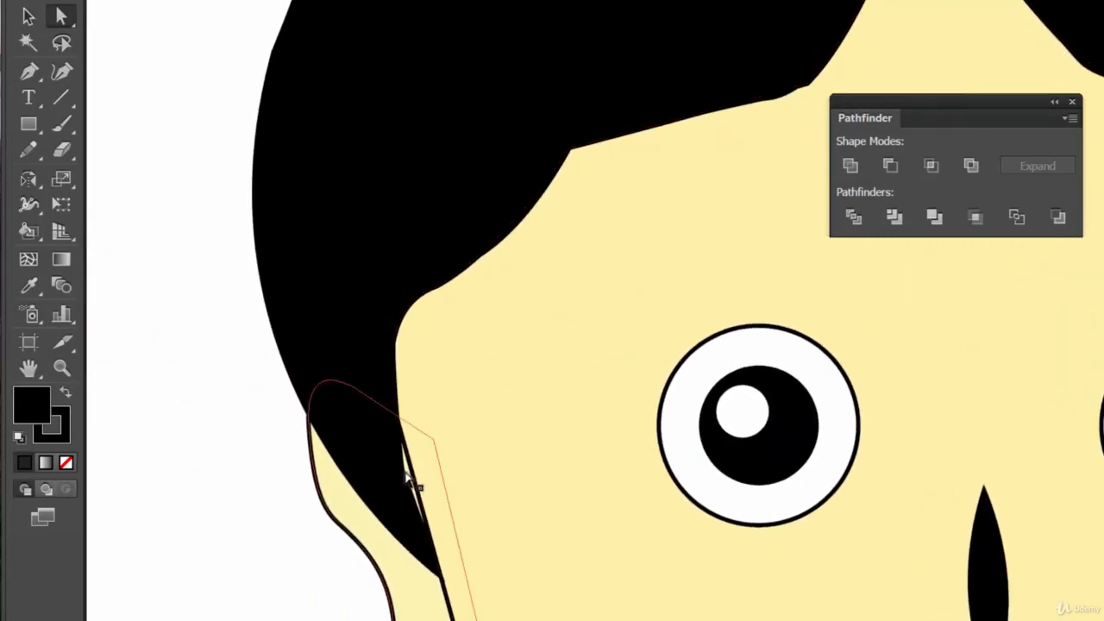
left_click(407, 475)
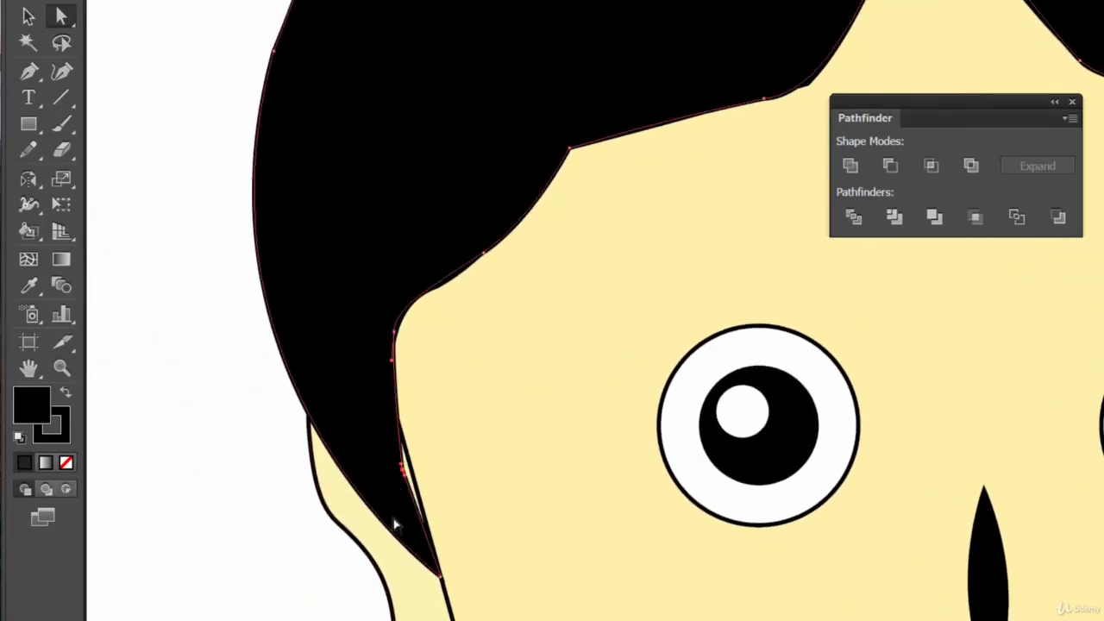
key("Right")
key("Right")
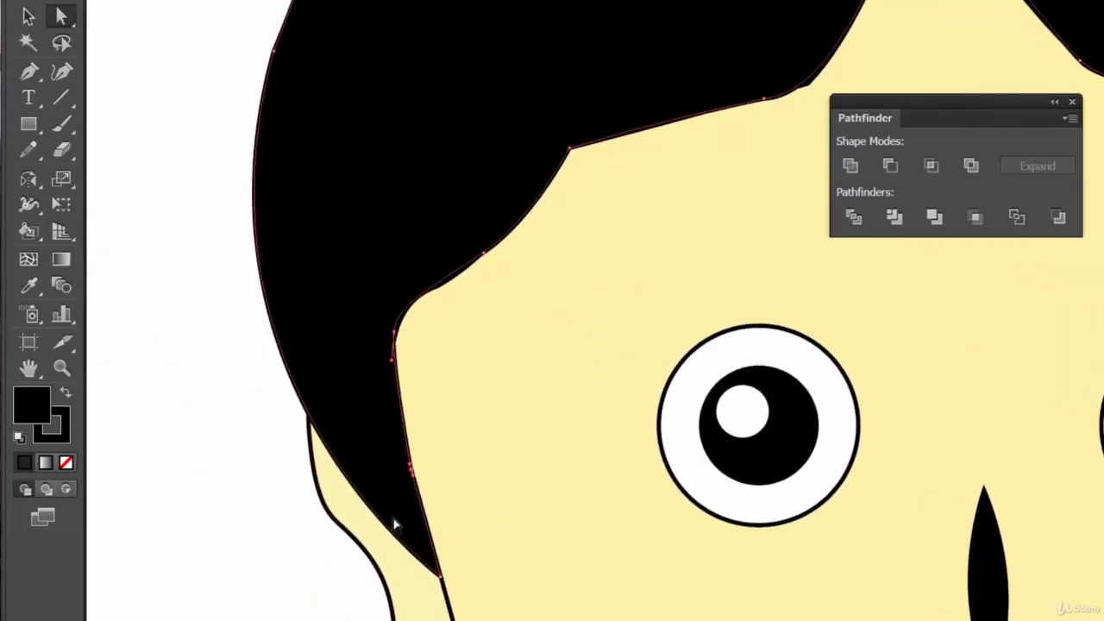
- Delete the anchor forming the notch on the upper left side of the hair outline
key("ctrl+minus")
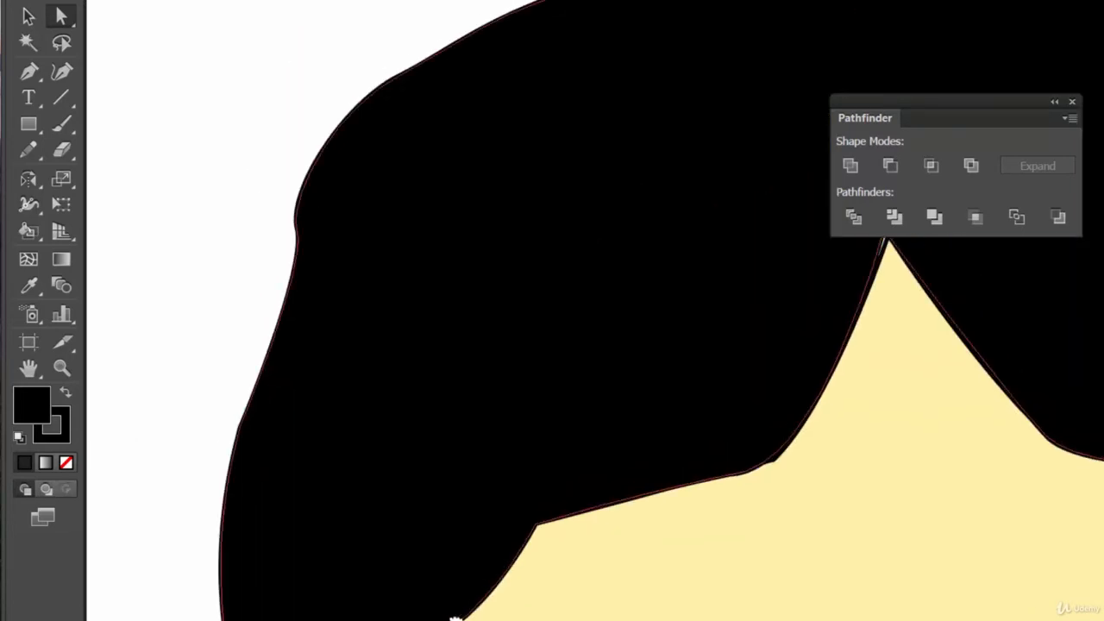
left_click_drag(430, 333, 370, 521)
key("ctrl+minus")
key("ctrl+minus")
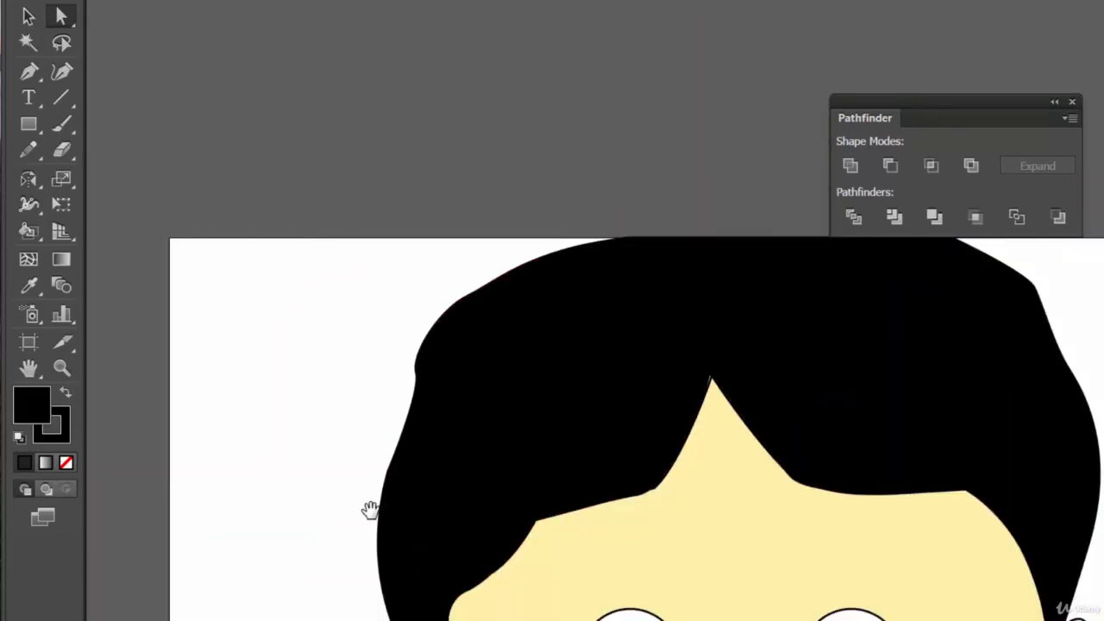
left_click_drag(466, 528, 360, 359)
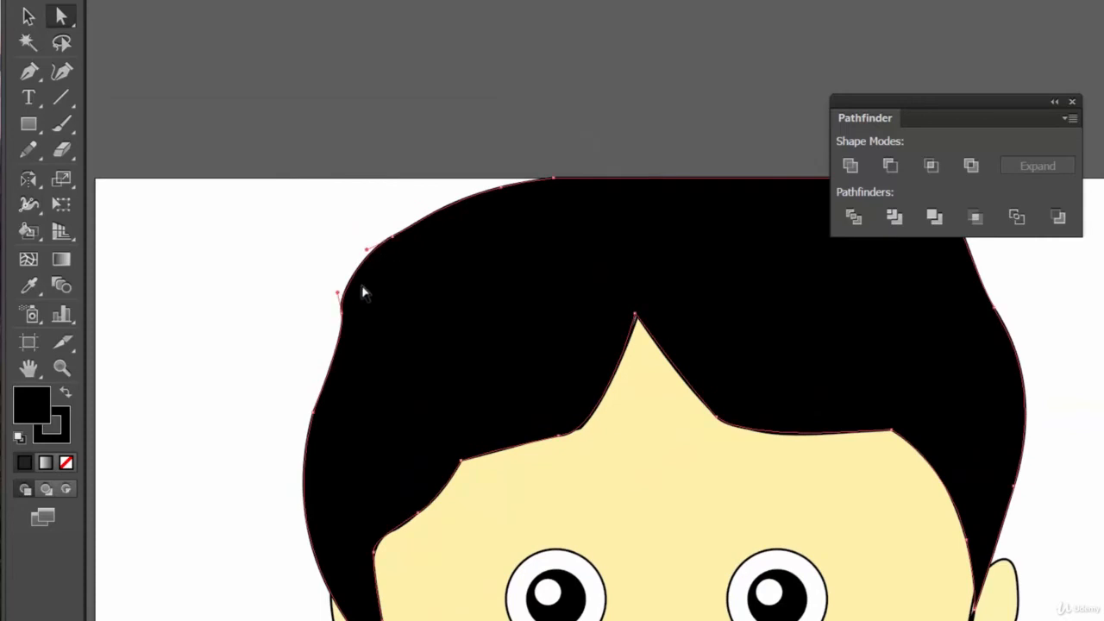
left_click(342, 313)
key("Delete")
- Redraw the missing upper left section of the hair outline as a smooth rounded curve with the Pen tool
key("p")
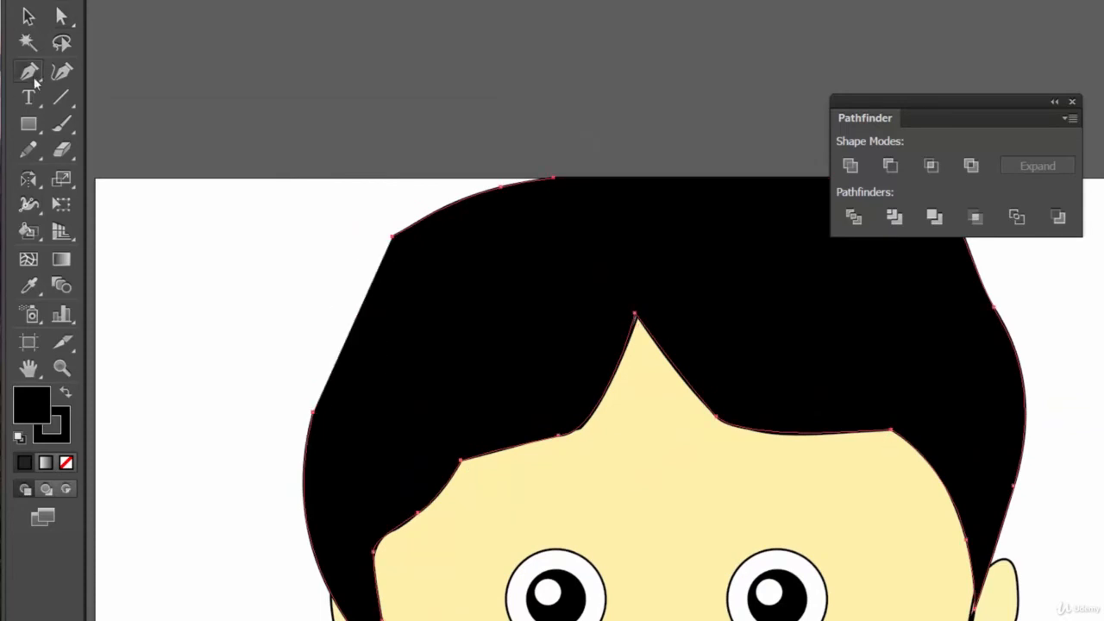
left_click_drag(313, 412, 329, 293)
left_click(357, 291)
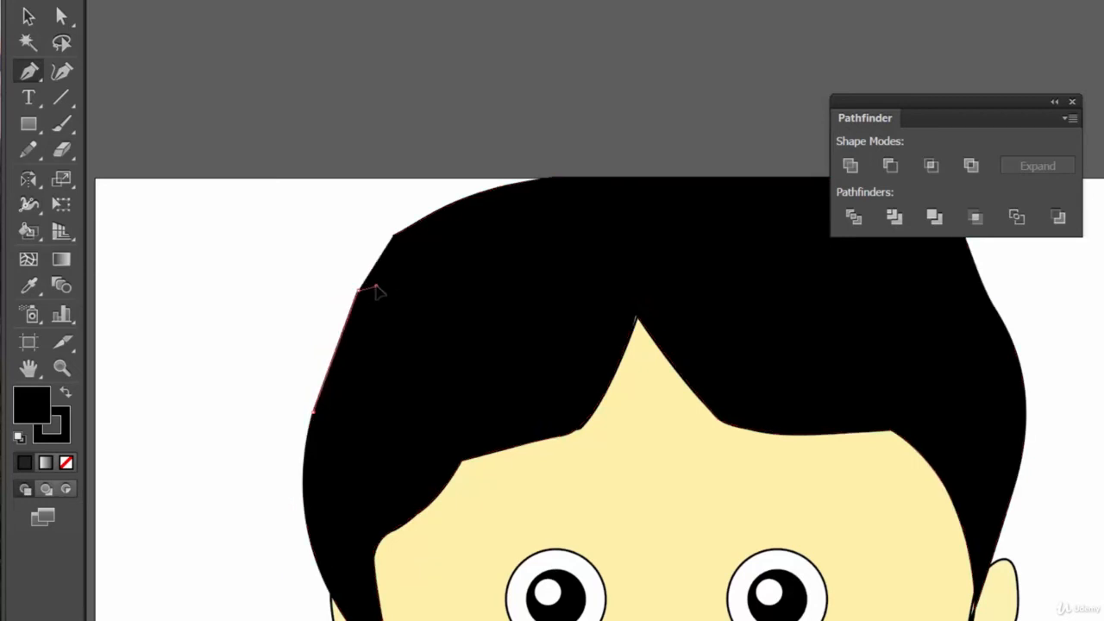
key("ctrl+z")
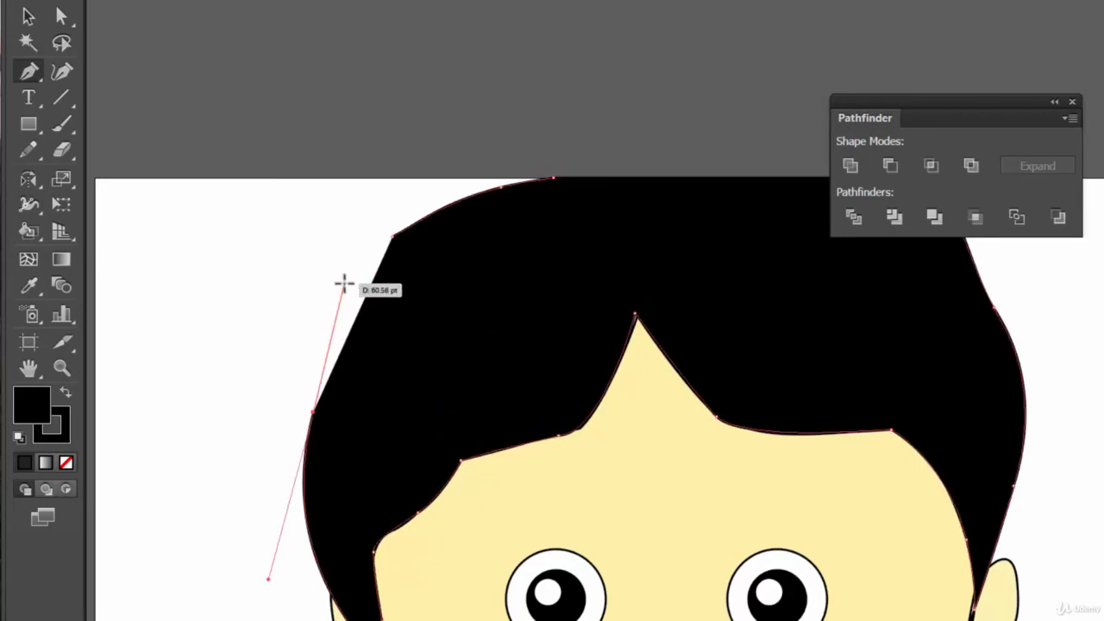
left_click_drag(344, 283, 406, 221)
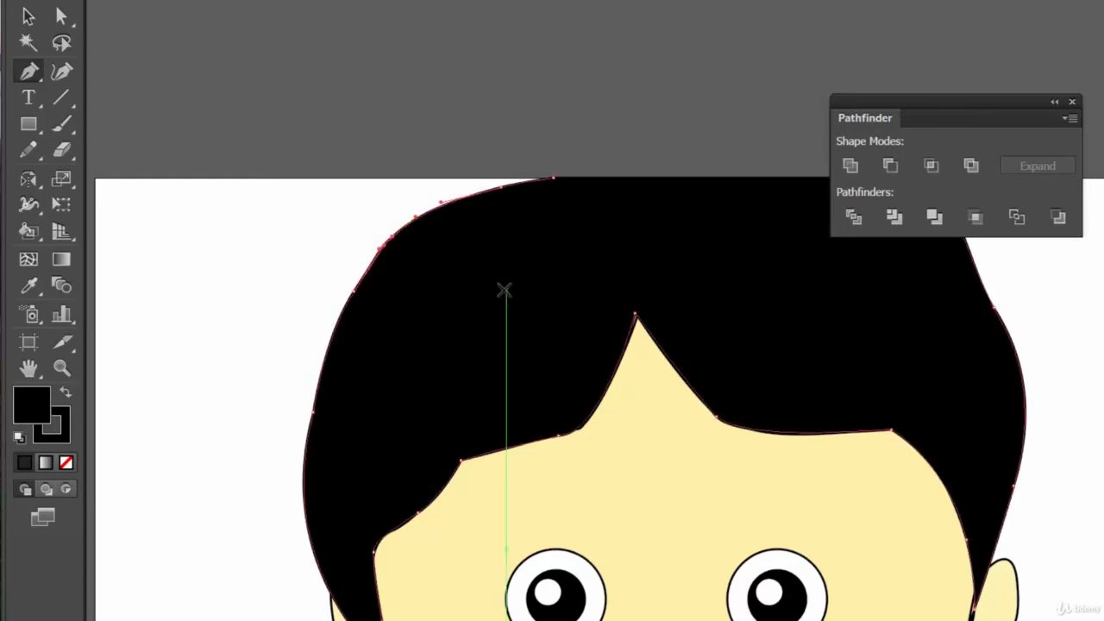
left_click_drag(505, 288, 468, 215)
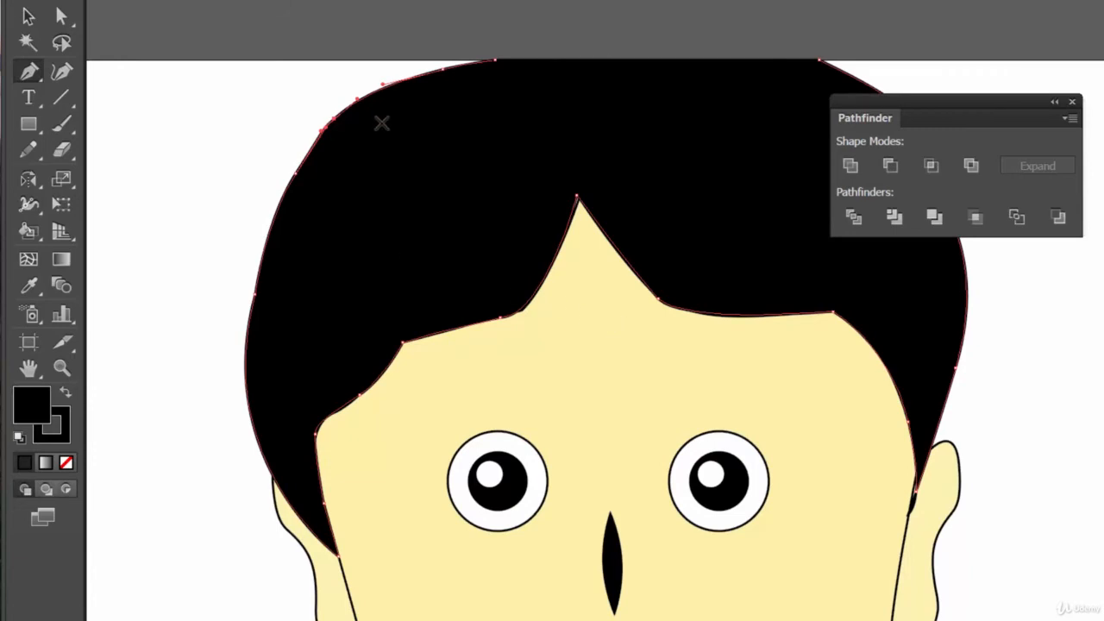
left_click_drag(508, 195, 419, 109)
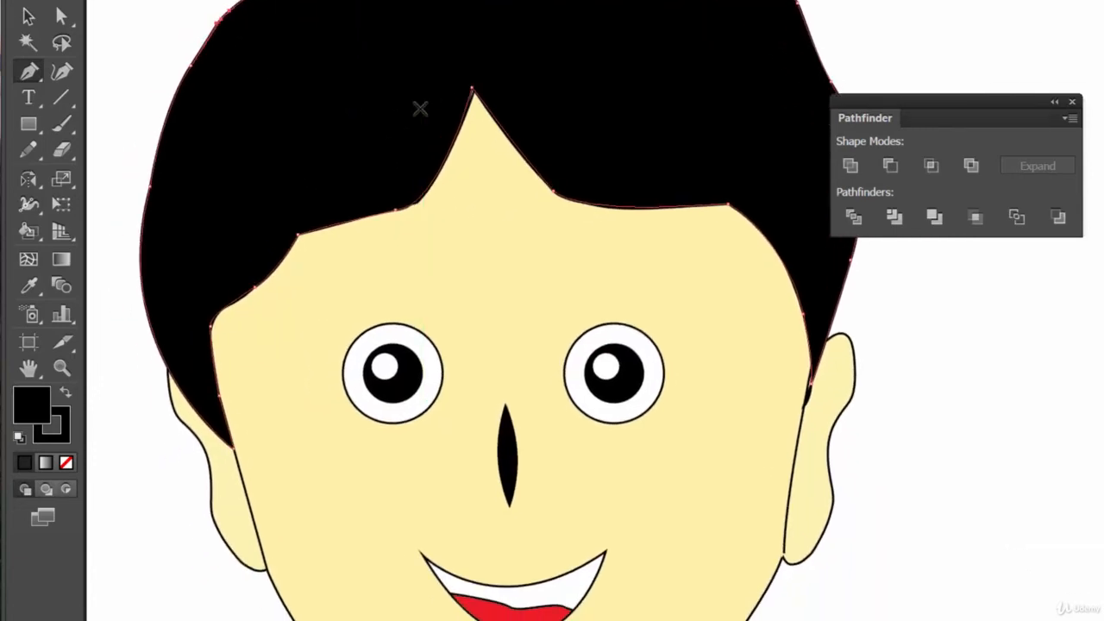
key("ctrl+minus")
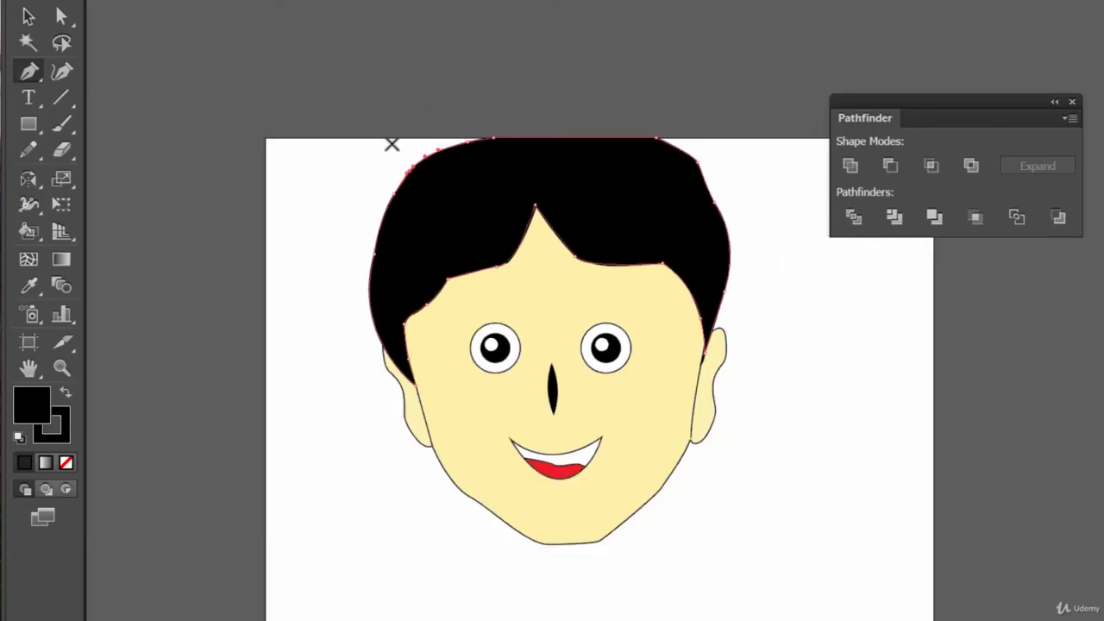
- Paint an arched black eyebrow about 51 pt wide over the left-side eye with the 5 pt. Round brush and select it
mouse_move(354, 269)
left_mouse_down()
mouse_move(362, 255)
mouse_move(400, 251)
left_mouse_up()
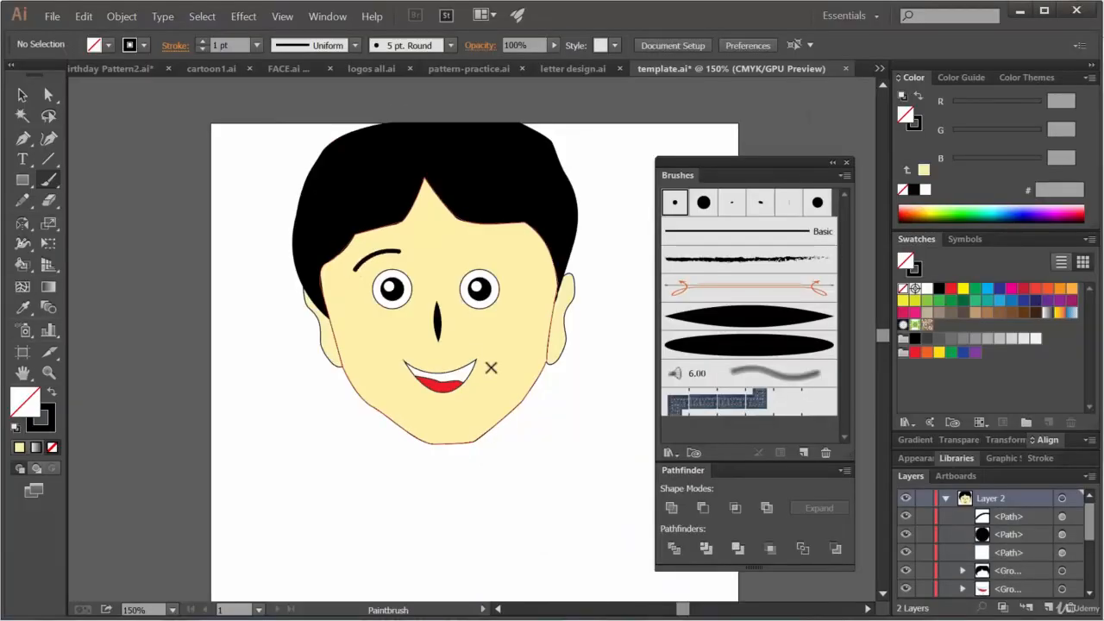
left_click(48, 95)
left_click(372, 257)
left_click(22, 96)
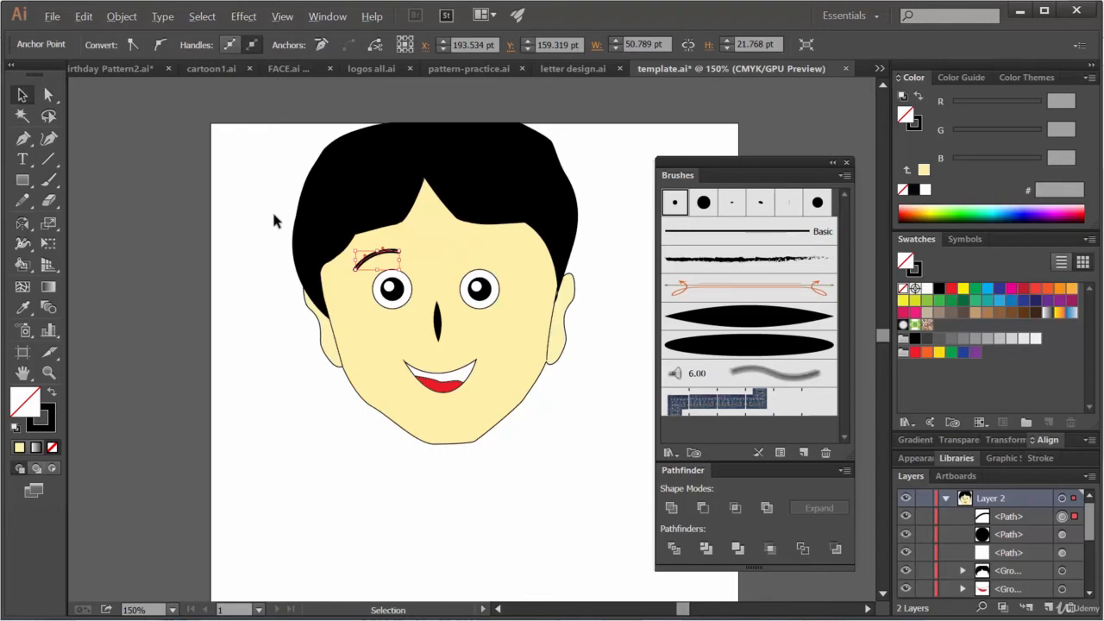
- Duplicate the eyebrow horizontally so that a copy sits above the right-side eye
left_click(431, 254)
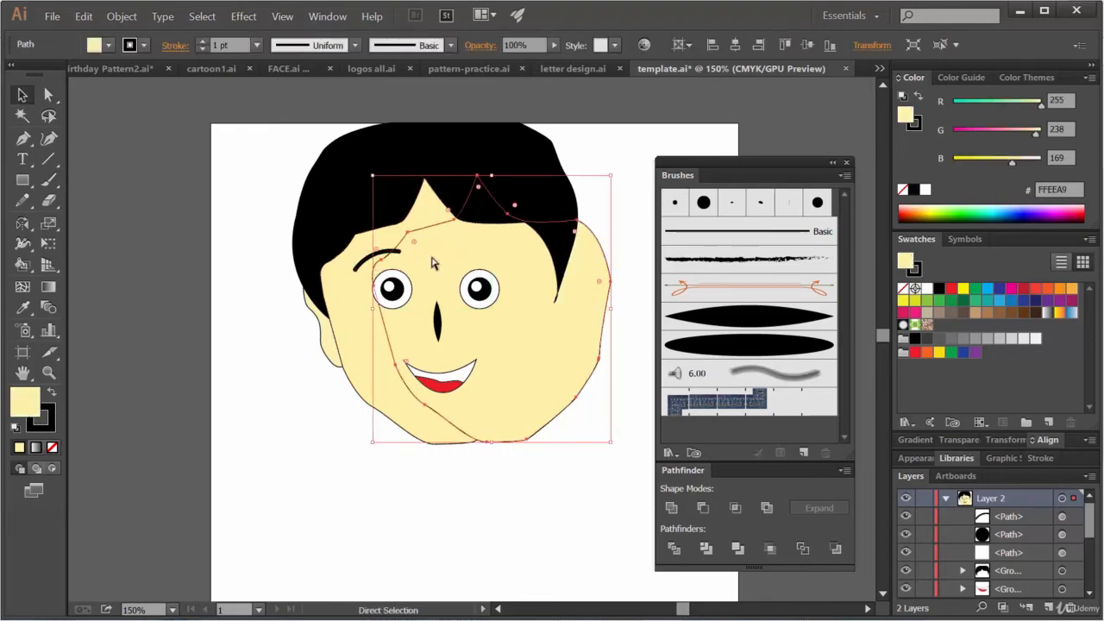
left_click(384, 253)
left_click(461, 256)
left_click(390, 252)
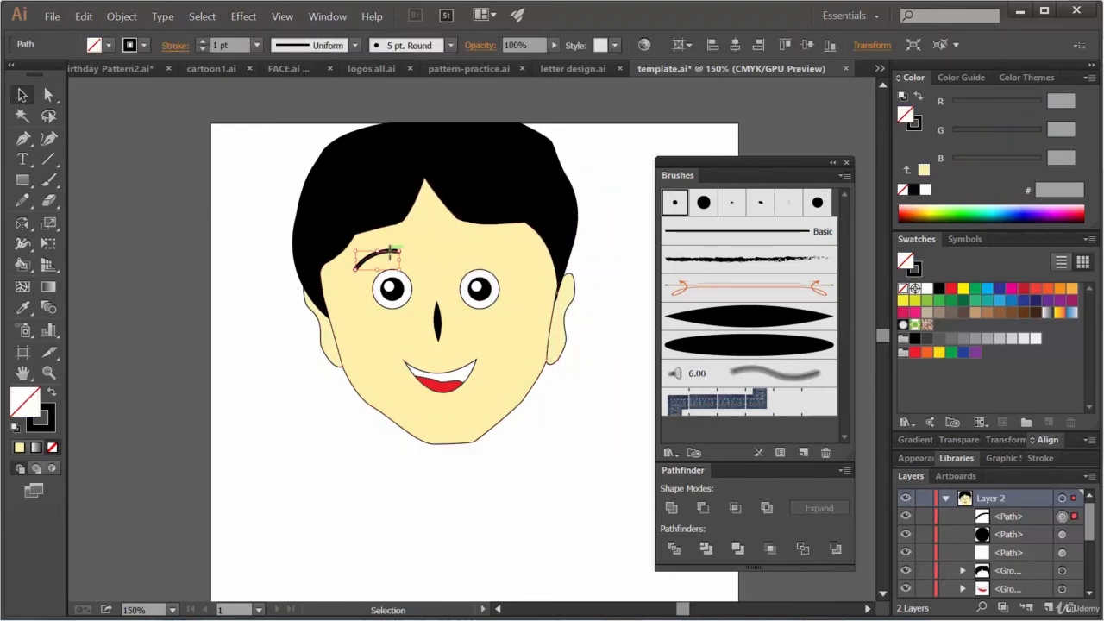
left_click_drag(390, 252, 488, 254)
left_click(602, 322)
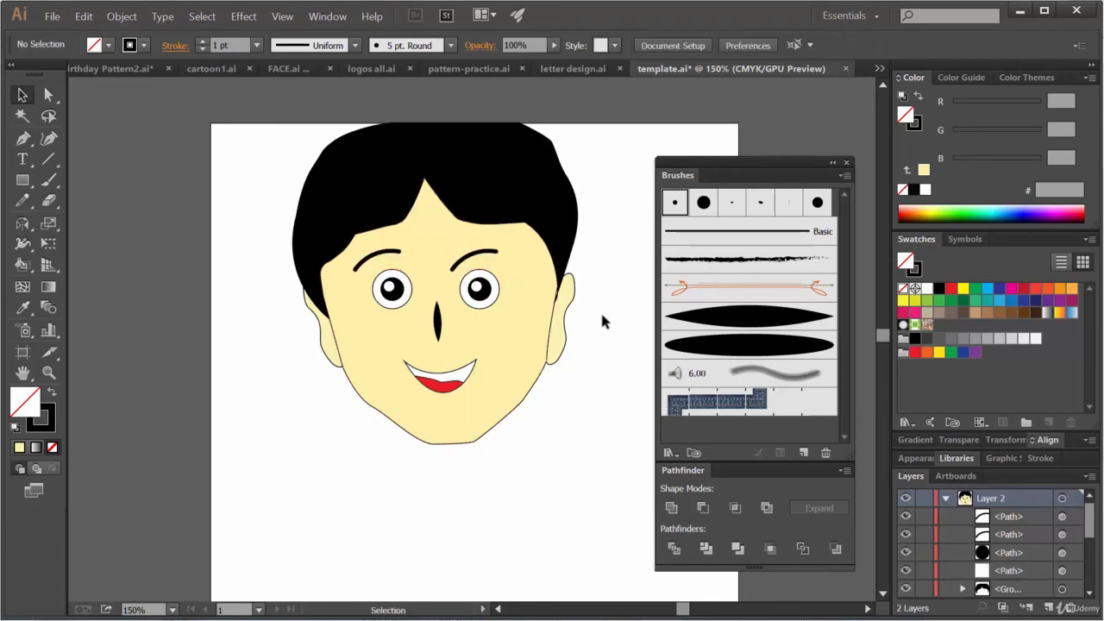
- Reflect the copied eyebrow across the vertical axis and shift it outward over the right-side eye
left_click(474, 252)
right_click(494, 254)
mouse_move(595, 416)
left_click(677, 446)
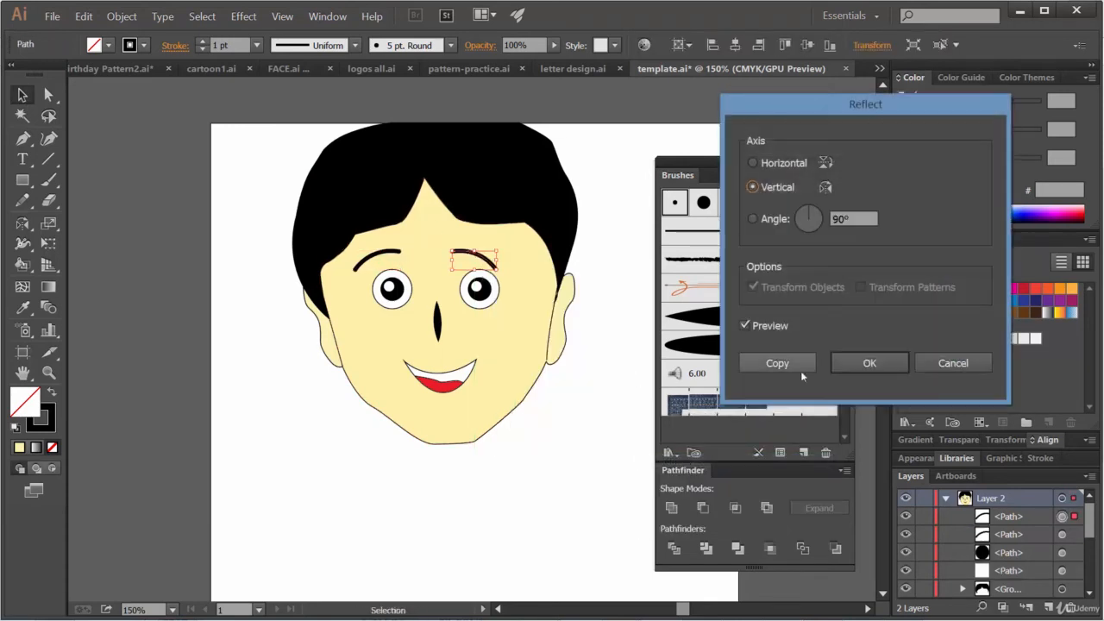
left_click(862, 364)
key("shift+Right")
key("shift+Right")
key("shift+Right")
left_click(603, 335)
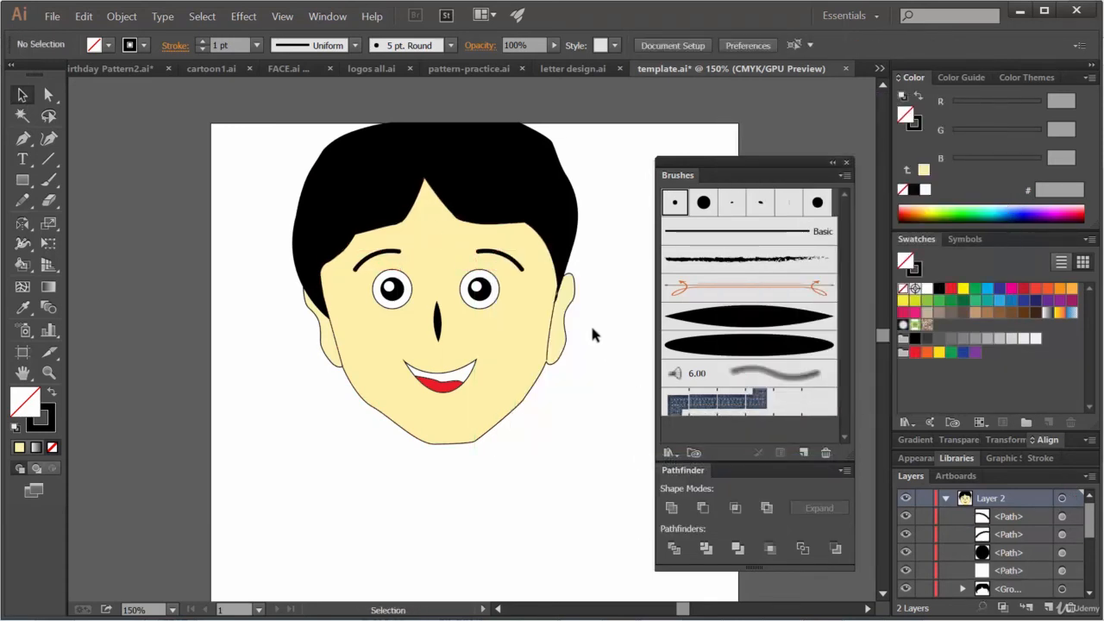
- Hide the bounding box and nudge the right-side eyebrow slightly inward toward the nose
left_click(516, 264)
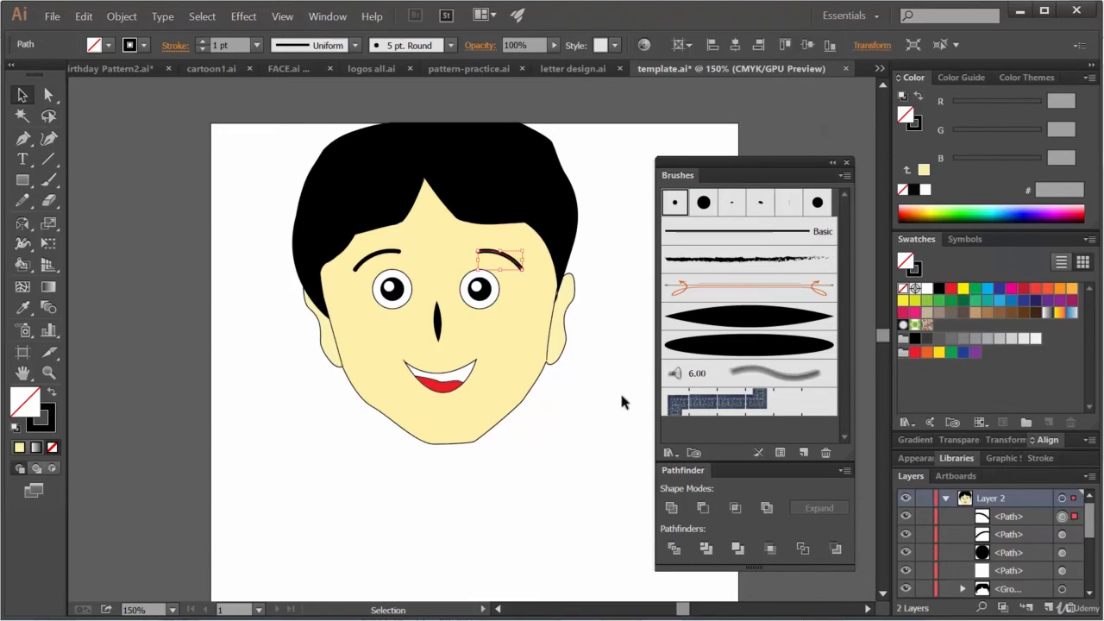
left_click(282, 16)
left_click(328, 311)
key("Left")
key("Left")
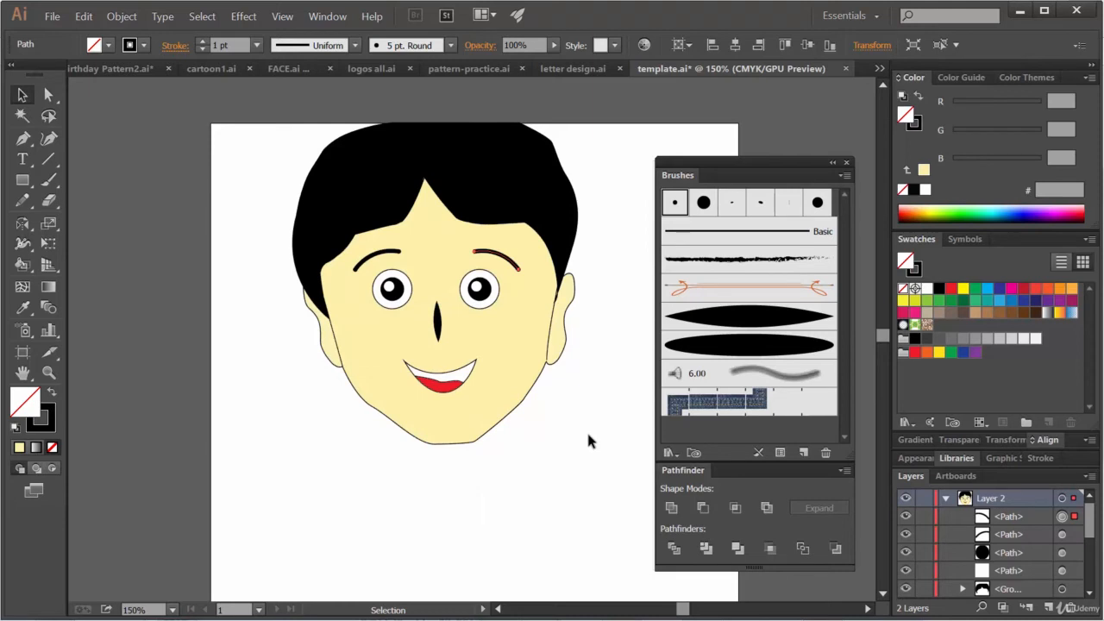
left_click(589, 435)
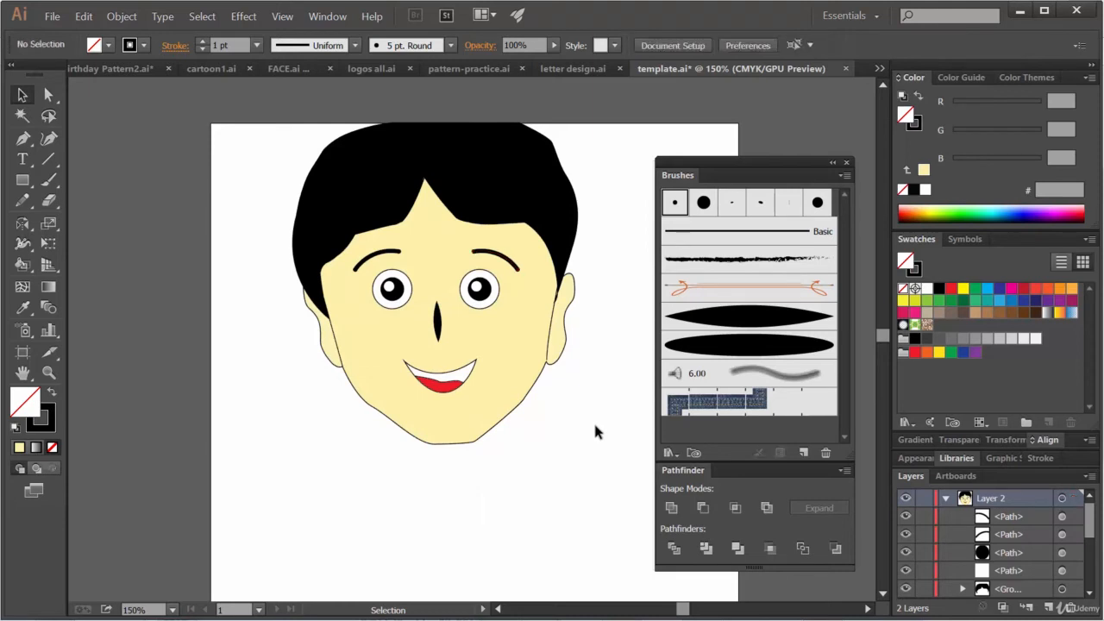
- Collapse Layer 2, show the template layer, and toggle Layer 2's visibility to compare the artwork with the sketch
left_click(944, 500)
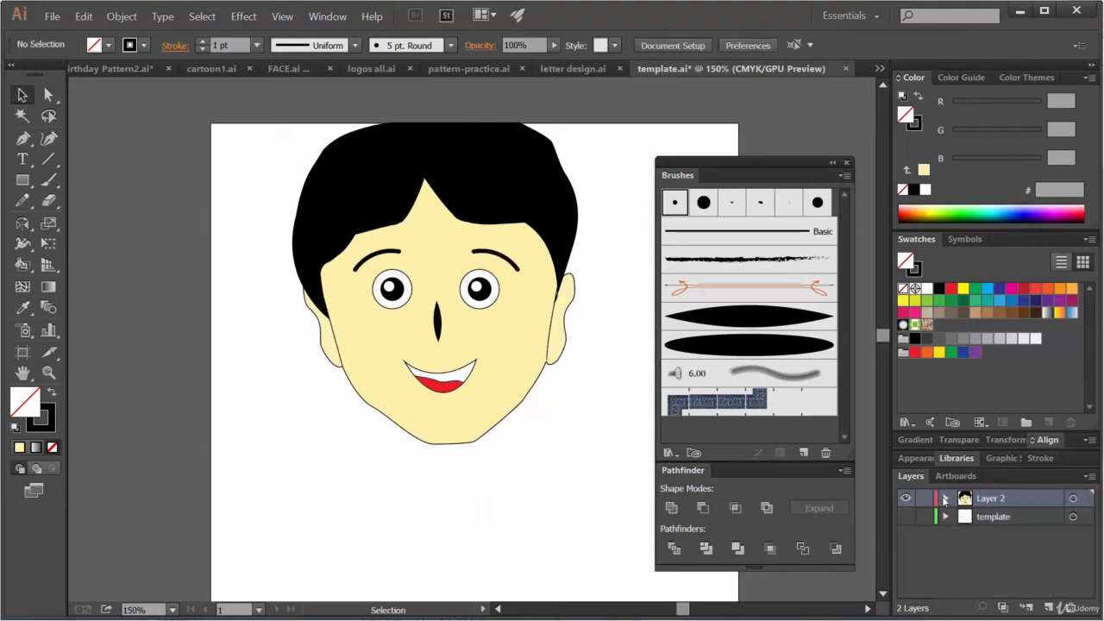
left_click(906, 516)
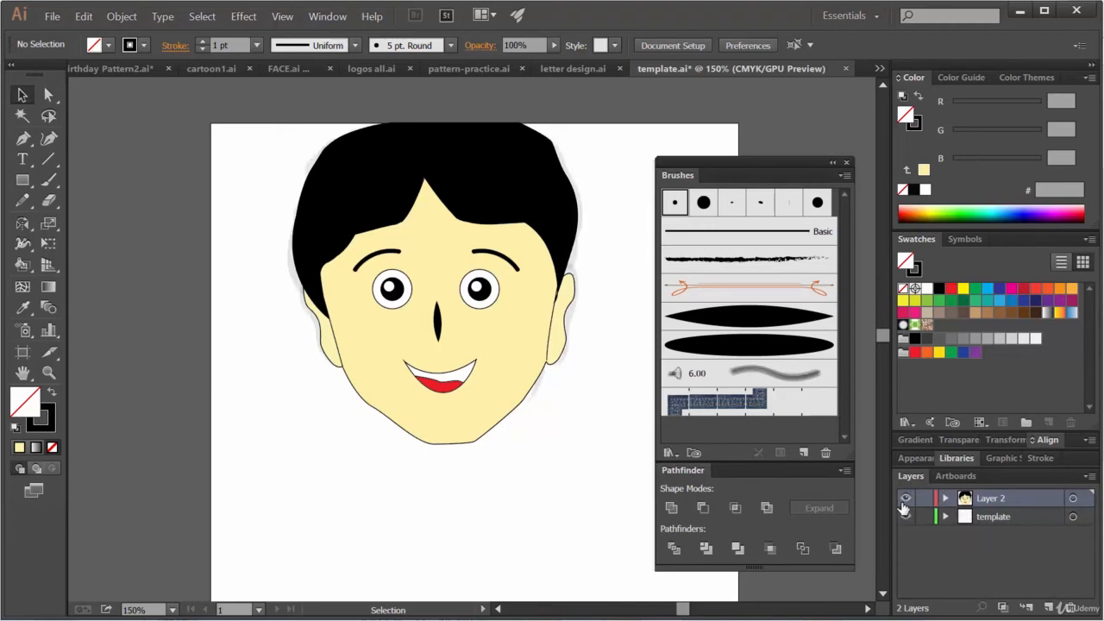
left_click(905, 499)
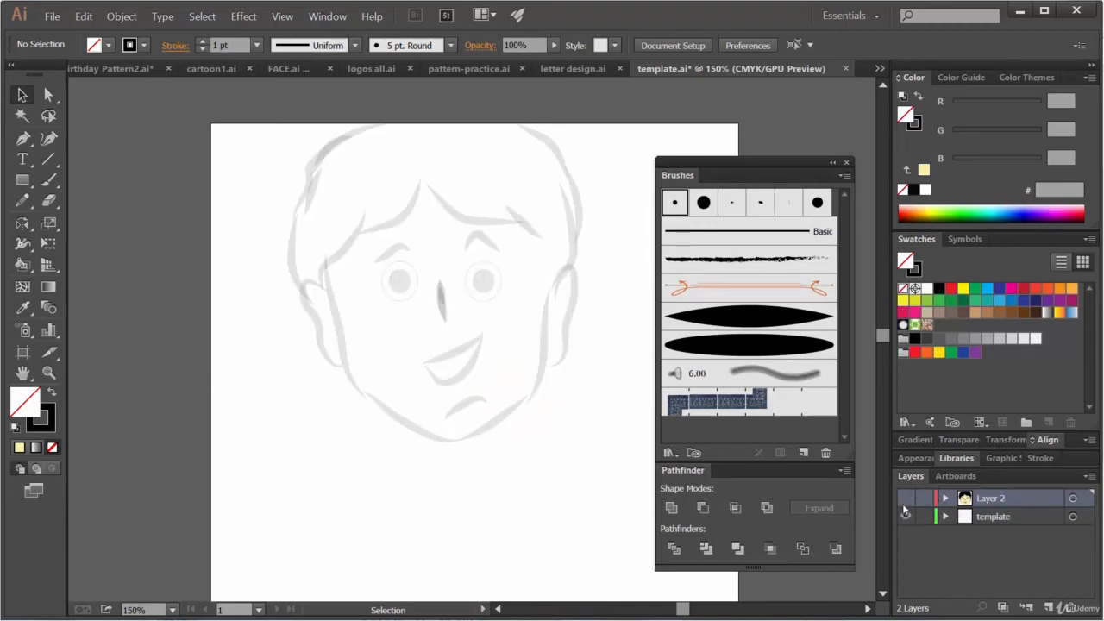
left_click(905, 499)
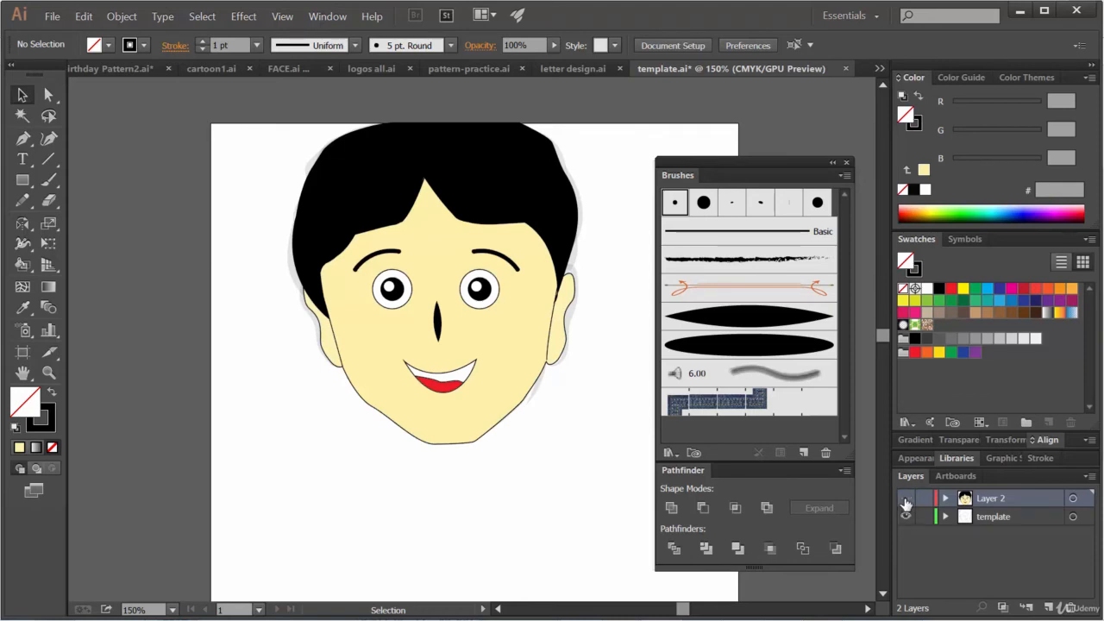
left_click(905, 499)
left_click(905, 500)
- Hide the template layer and save the document
left_click(905, 516)
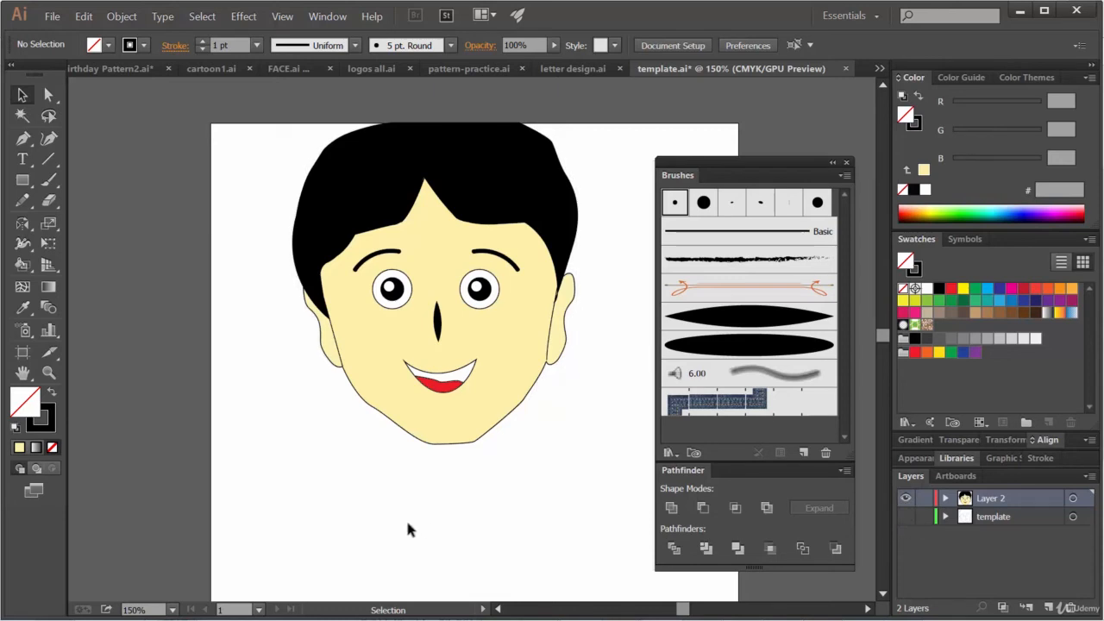
key("a")
key("ctrl+s")
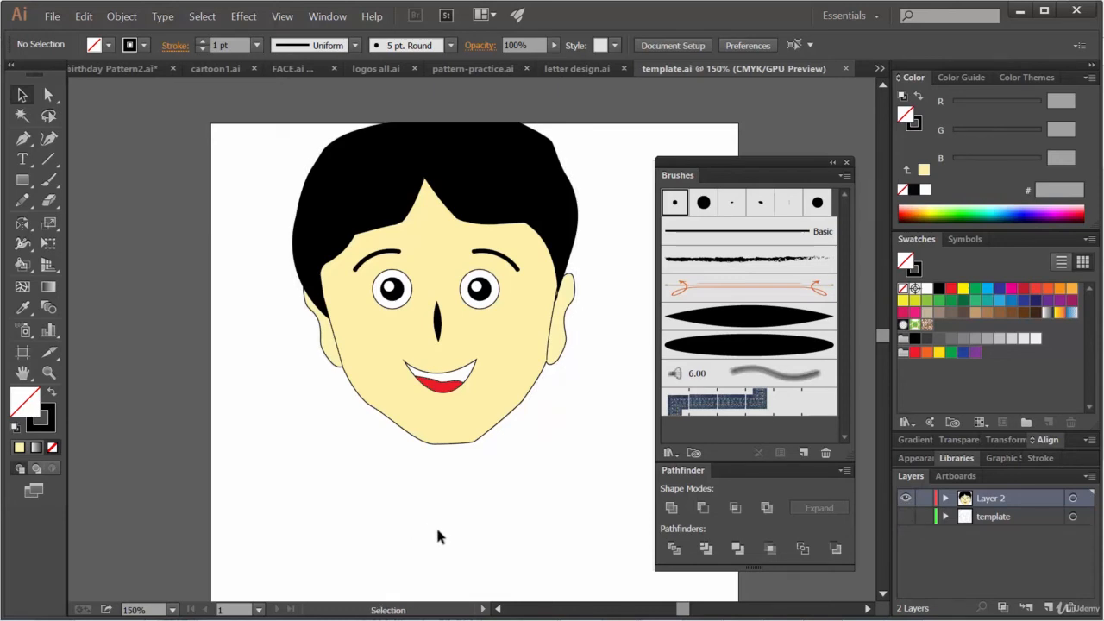